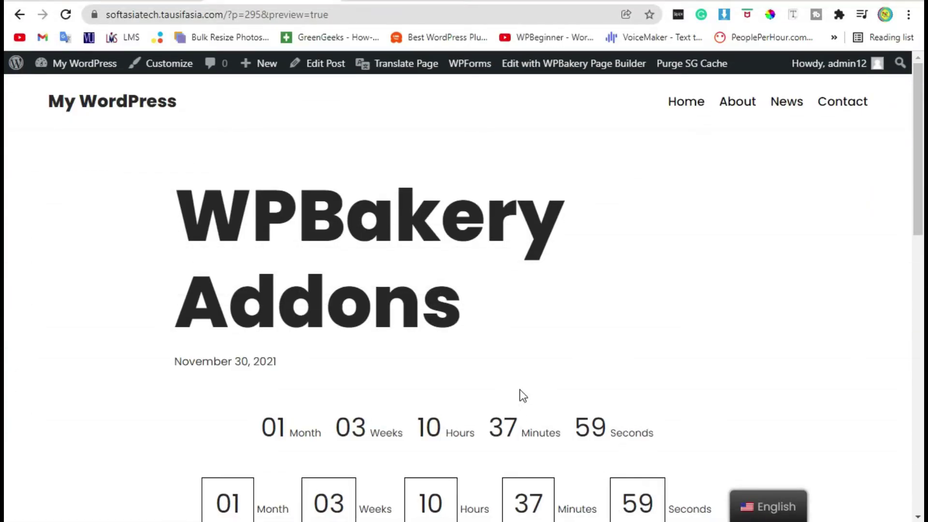
- Go to the WordPress admin Dashboard to reach the Plugins > Add New page
{"action": "scroll", "coordinate": [503, 350], "scroll_direction": "down", "scroll_amount": 2}
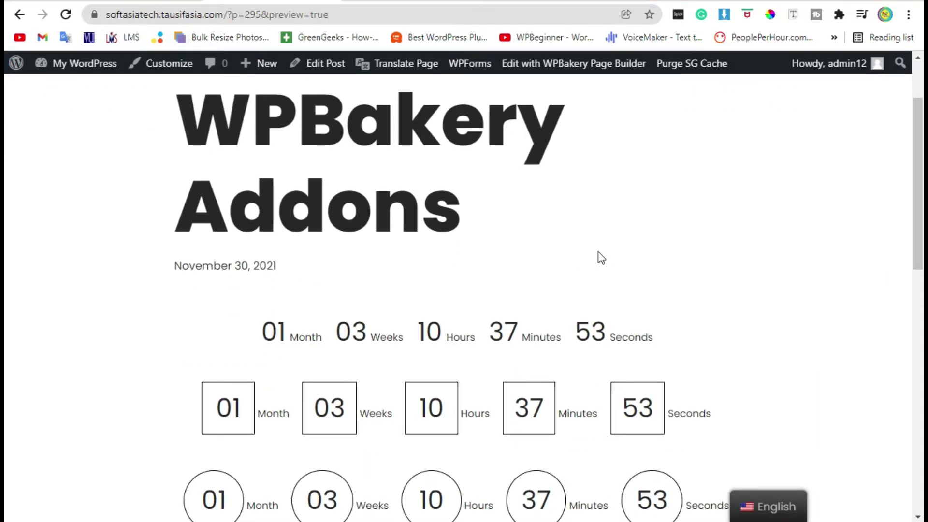
{"action": "scroll", "coordinate": [284, 286], "scroll_direction": "down", "scroll_amount": 4}
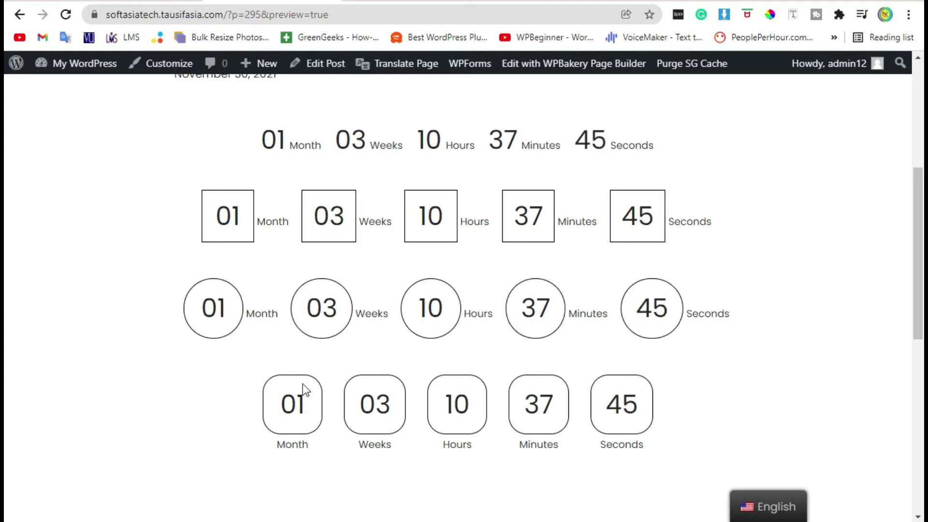
{"action": "scroll", "coordinate": [193, 394], "scroll_direction": "up", "scroll_amount": 4}
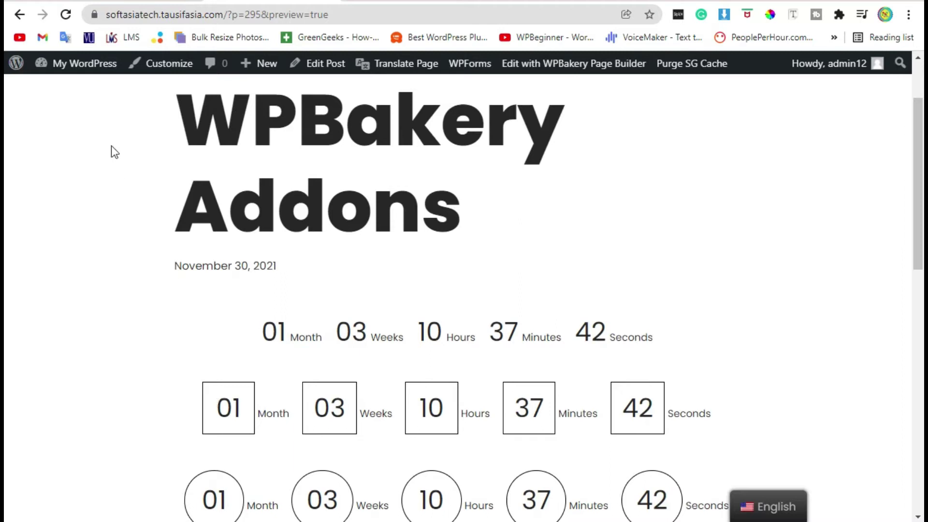
{"action": "mouse_move", "coordinate": [66, 65]}
{"action": "left_click", "coordinate": [65, 89]}
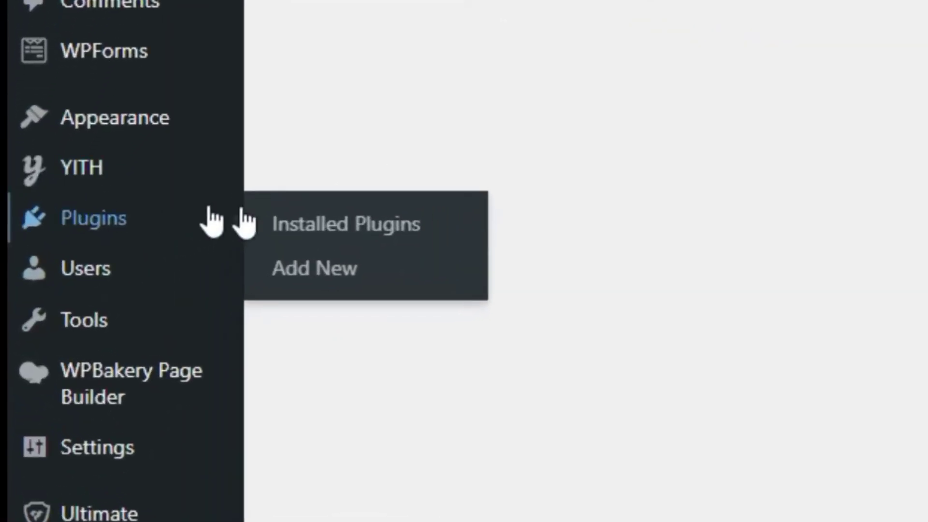
{"action": "mouse_move", "coordinate": [209, 442]}
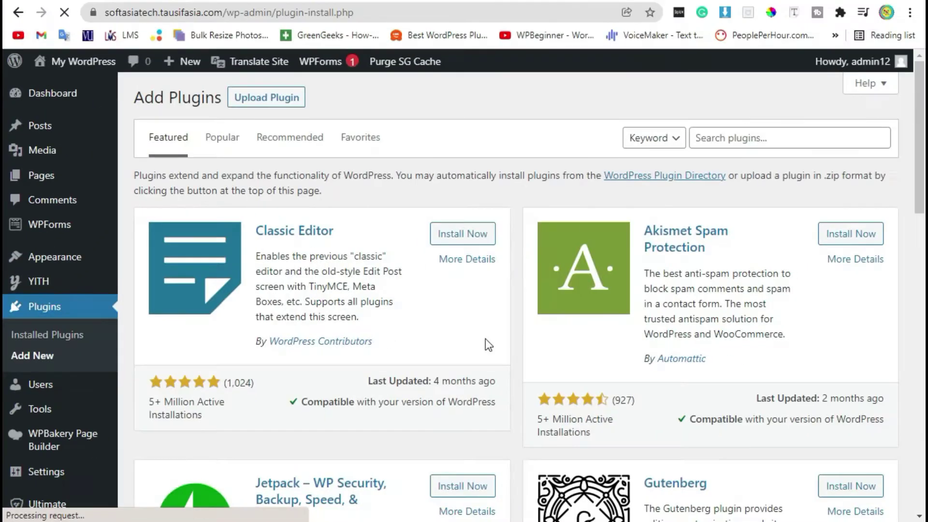
- Choose Ultimate_VC_Addons.zip from the Desktop in the plugin upload form
{"action": "left_click", "coordinate": [249, 99]}
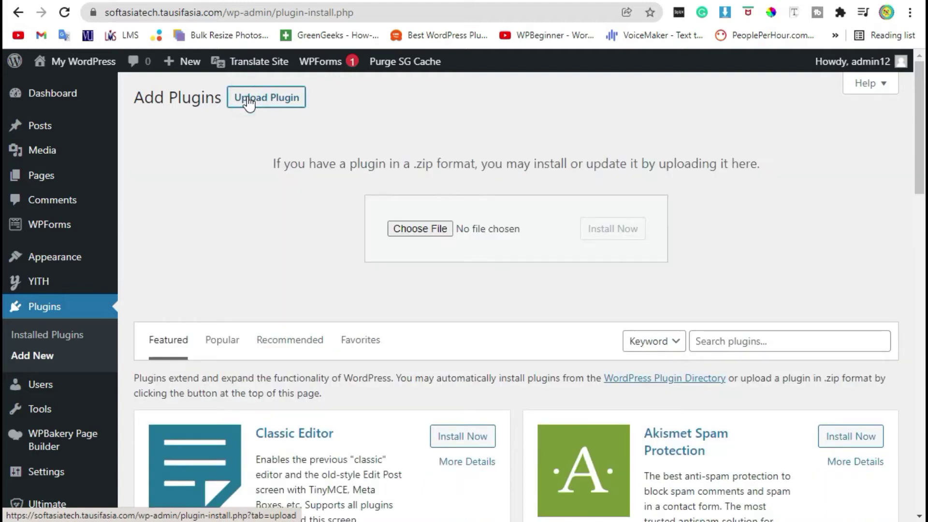
{"action": "left_click", "coordinate": [439, 231]}
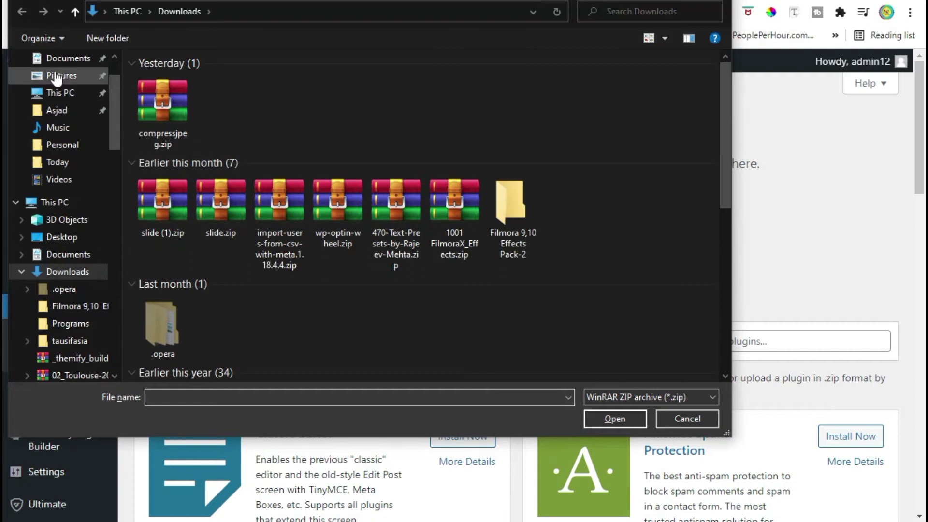
{"action": "left_click", "coordinate": [72, 236]}
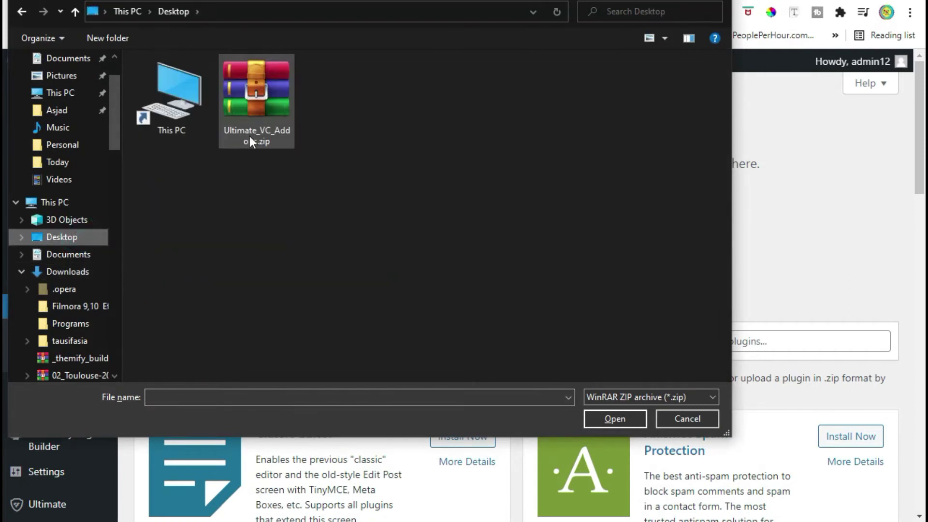
{"action": "double_click", "coordinate": [261, 115]}
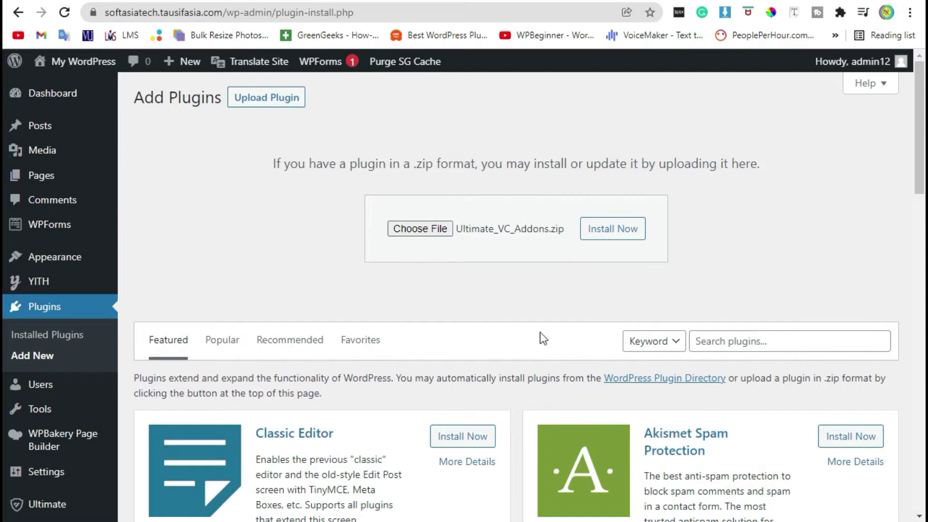
- Install the zip, replacing the current Ultimate Addons for Visual Composer, then return to the Dashboard
{"action": "left_click", "coordinate": [613, 230]}
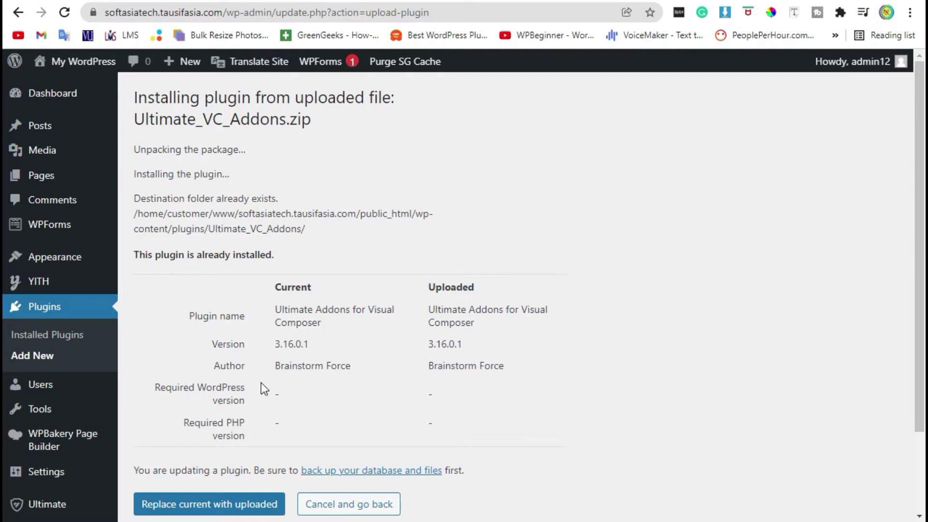
{"action": "scroll", "coordinate": [271, 367], "scroll_direction": "down", "scroll_amount": 2}
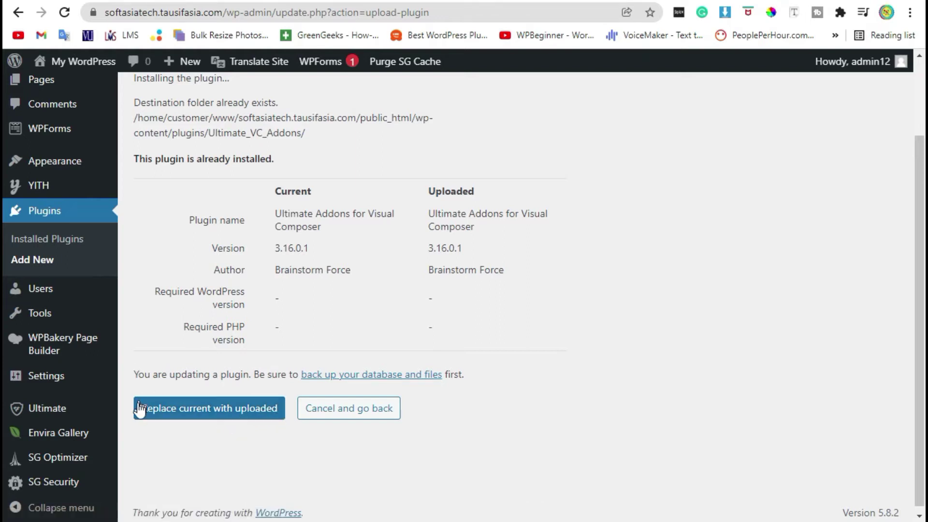
{"action": "left_click", "coordinate": [184, 416]}
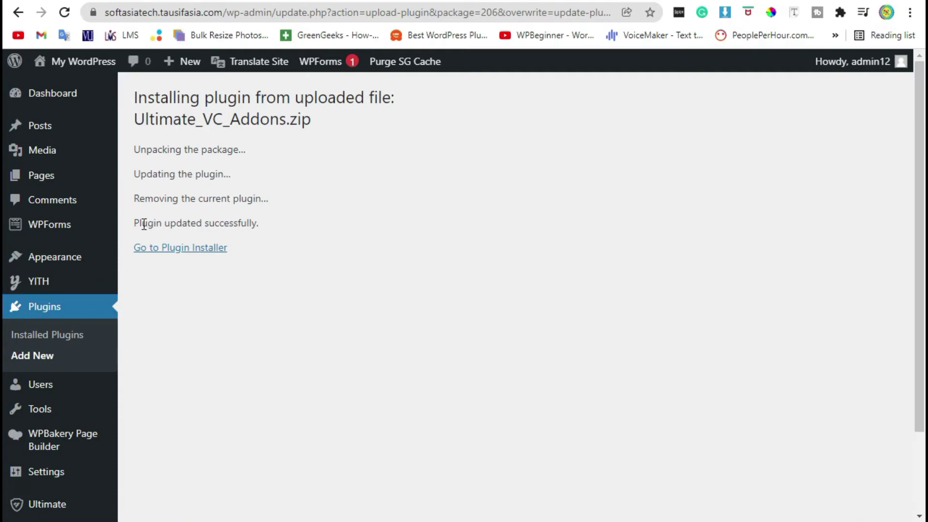
{"action": "left_click_drag", "start_coordinate": [142, 223], "coordinate": [256, 223]}
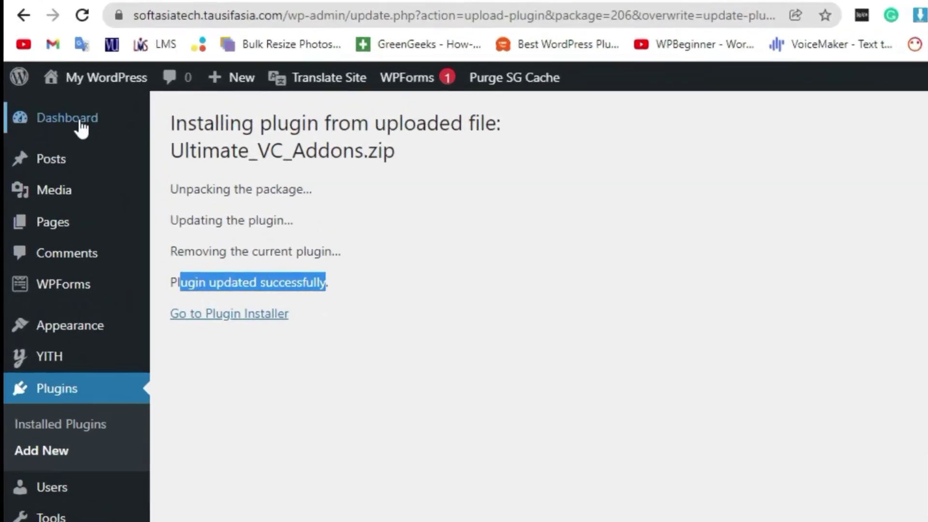
{"action": "left_click", "coordinate": [60, 94]}
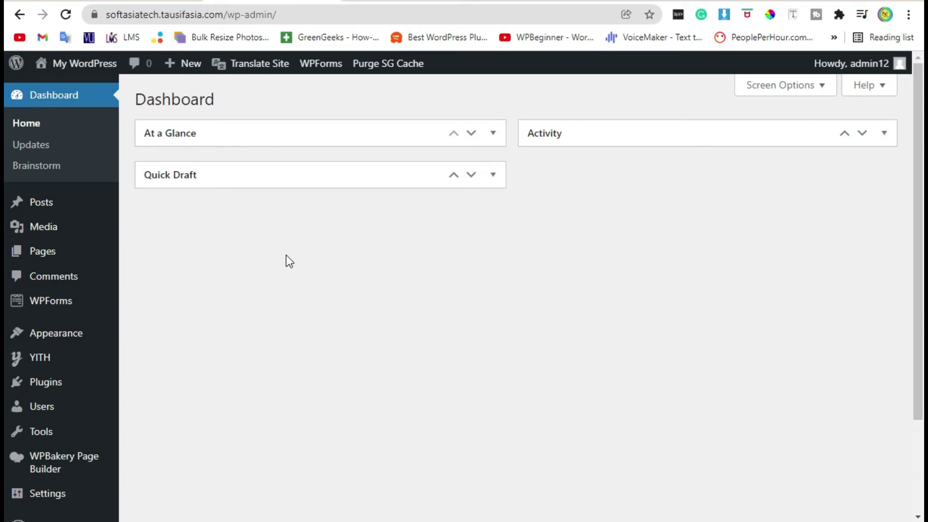
- Create a new page titled 'Addons' and switch it to the WPBakery Backend Editor
{"action": "mouse_move", "coordinate": [24, 259]}
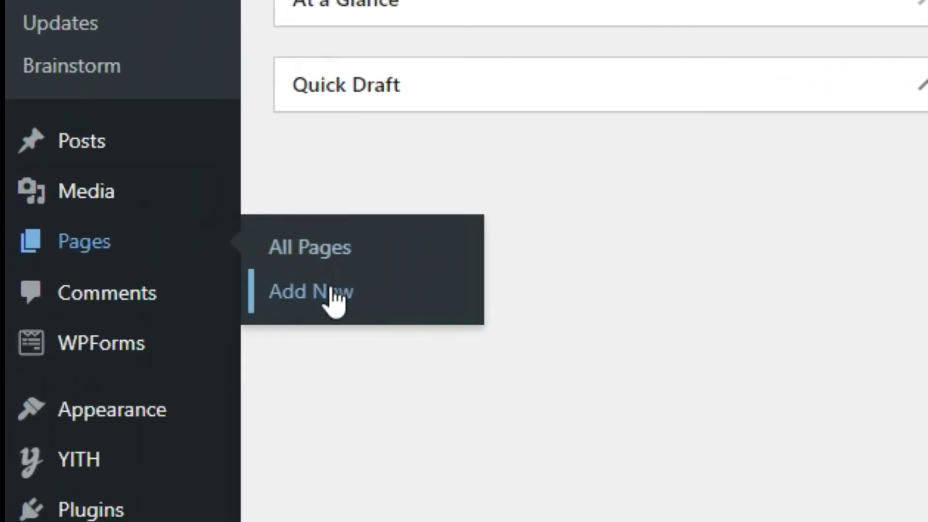
{"action": "left_click", "coordinate": [163, 274]}
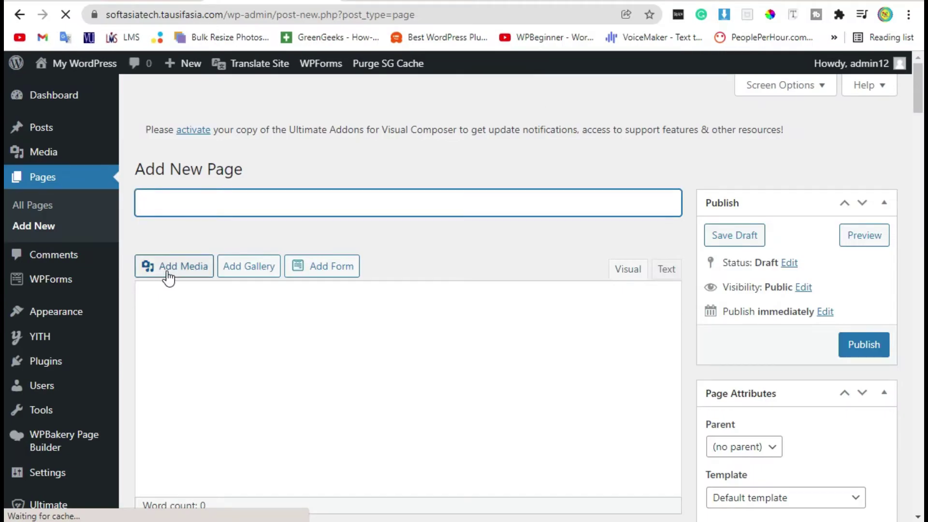
{"action": "type", "text": "Add"}
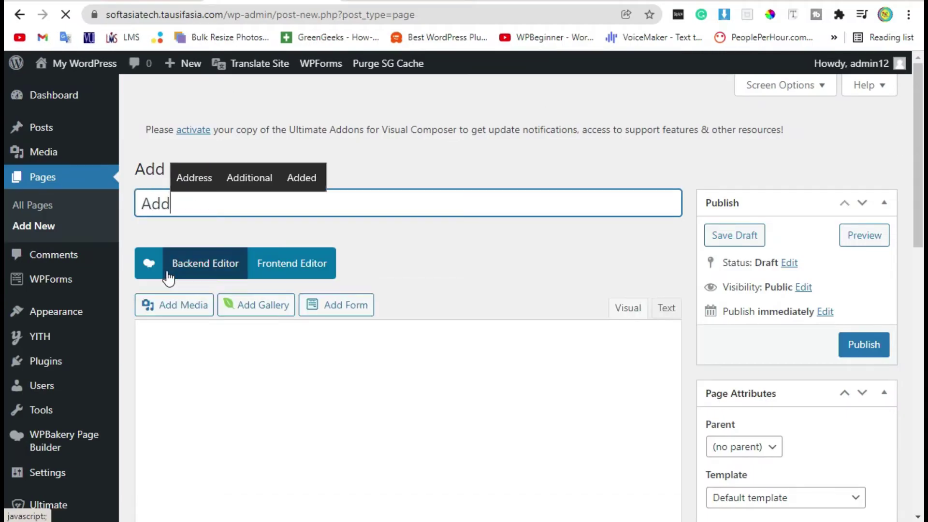
{"action": "type", "text": "ons"}
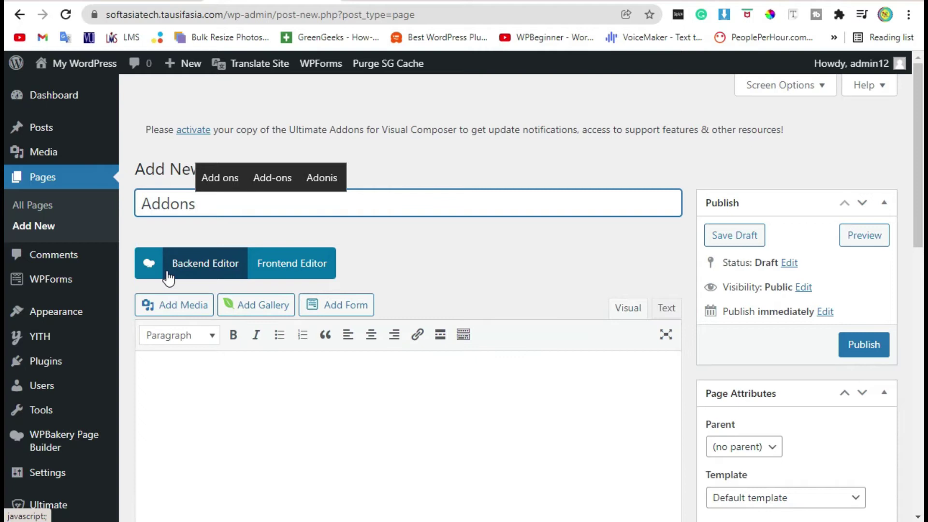
{"action": "left_click", "coordinate": [167, 279]}
{"action": "scroll", "coordinate": [432, 240], "scroll_direction": "down", "scroll_amount": 2}
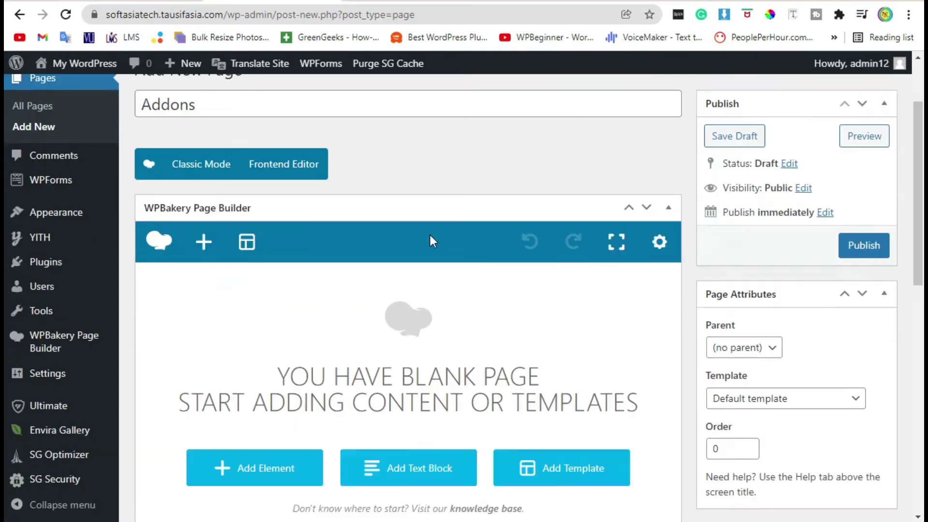
{"action": "scroll", "coordinate": [431, 240], "scroll_direction": "down", "scroll_amount": 3}
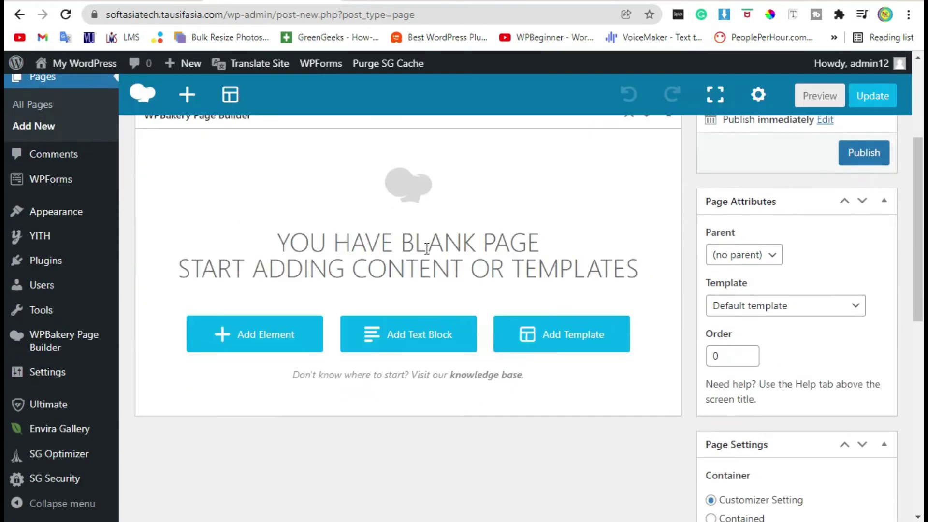
- Add a Countdown element from the Ultimate VC Addons element list to the page
{"action": "left_click", "coordinate": [279, 341]}
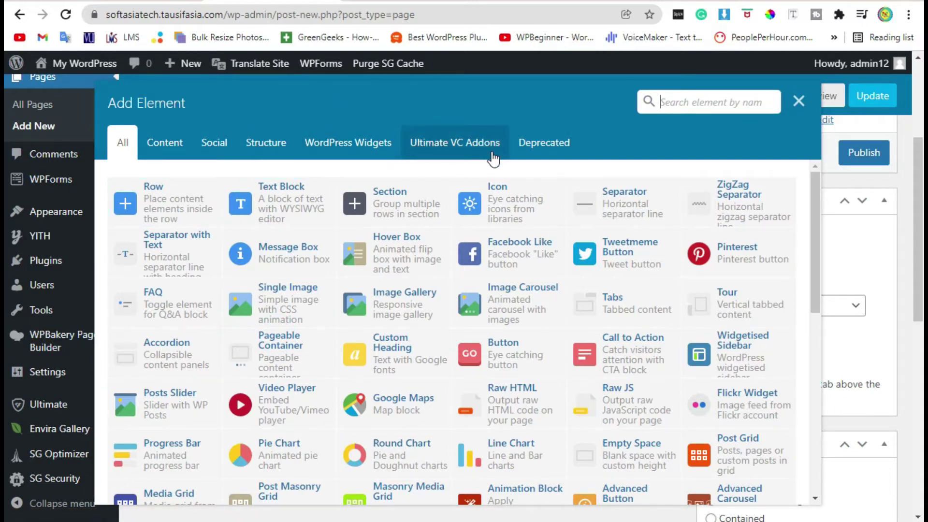
{"action": "left_click", "coordinate": [488, 151]}
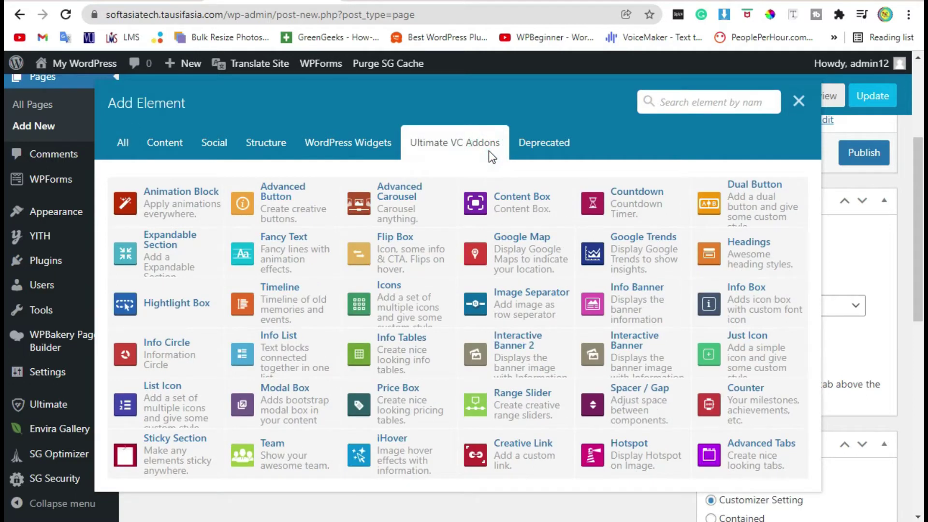
{"action": "left_click", "coordinate": [626, 218]}
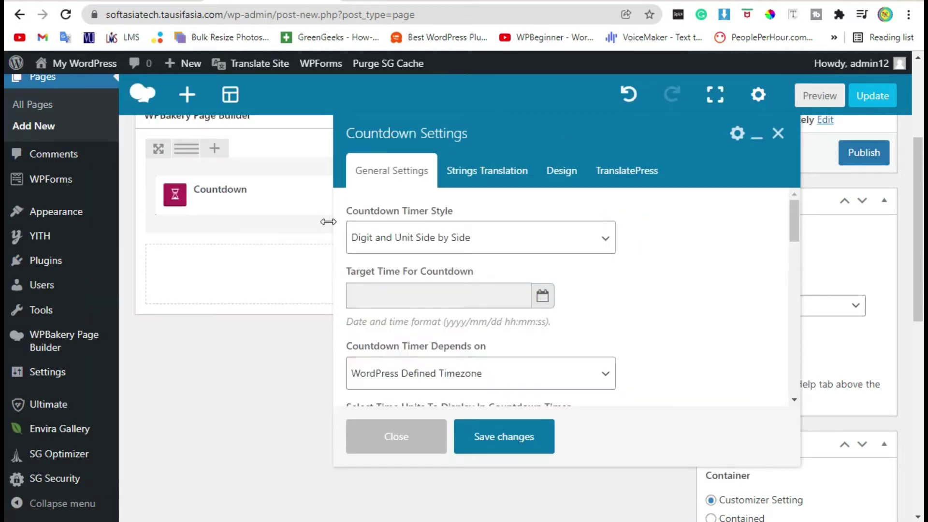
{"action": "left_click", "coordinate": [507, 241]}
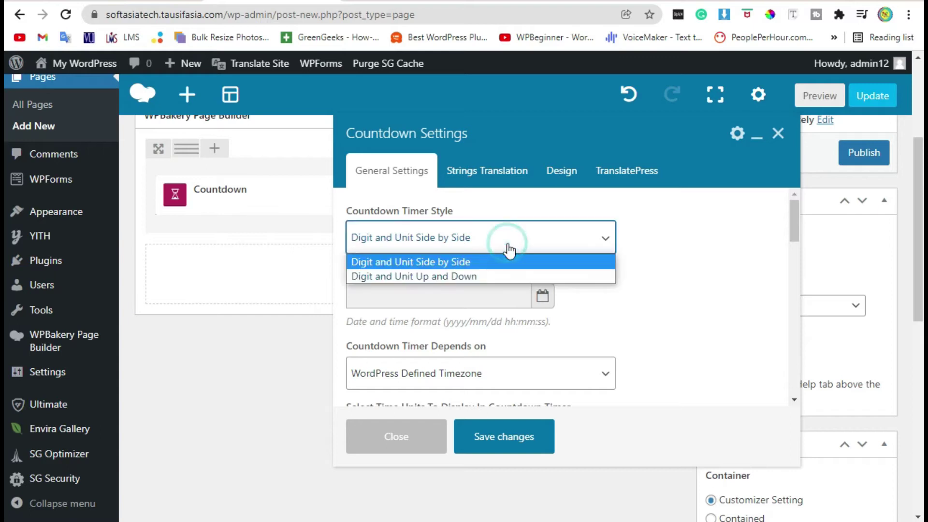
{"action": "left_click", "coordinate": [404, 260]}
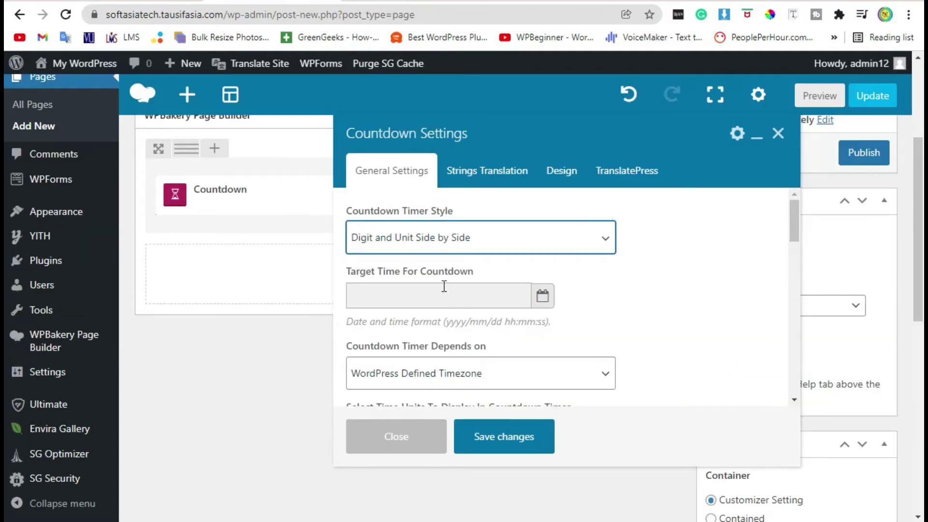
{"action": "left_click", "coordinate": [609, 306]}
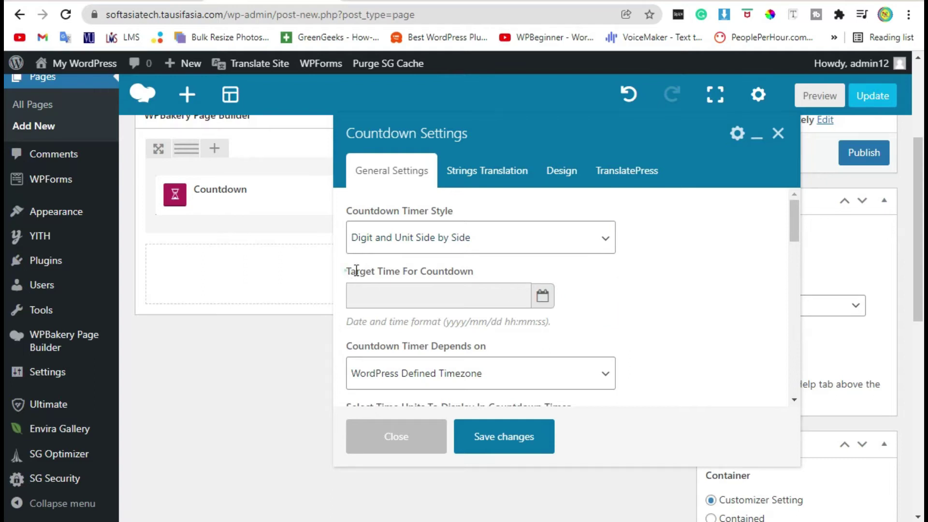
{"action": "left_click_drag", "start_coordinate": [356, 270], "coordinate": [468, 273]}
{"action": "left_click", "coordinate": [503, 272]}
- Set the countdown's target date to January 12, 2022
{"action": "left_click", "coordinate": [512, 293]}
{"action": "left_click", "coordinate": [536, 296]}
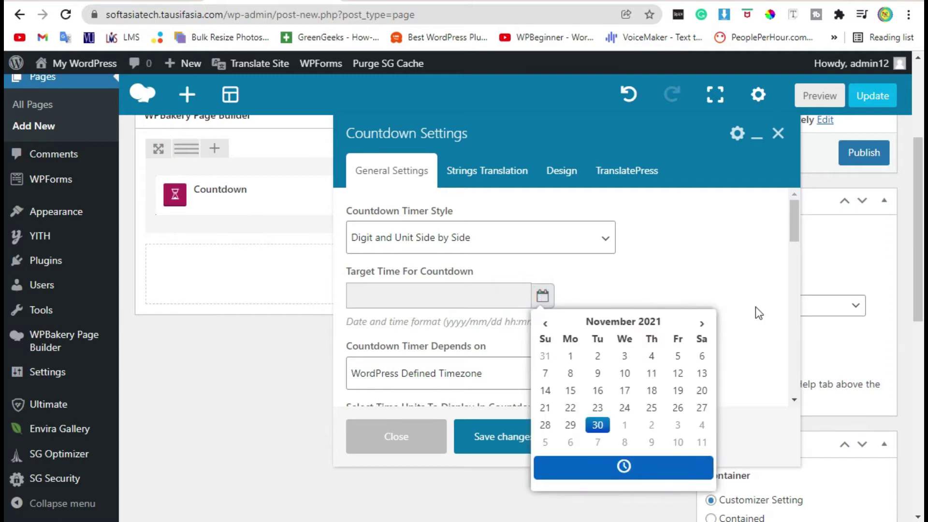
{"action": "scroll", "coordinate": [740, 334], "scroll_direction": "down", "scroll_amount": 2}
{"action": "left_click", "coordinate": [701, 323]}
{"action": "left_click", "coordinate": [701, 323]}
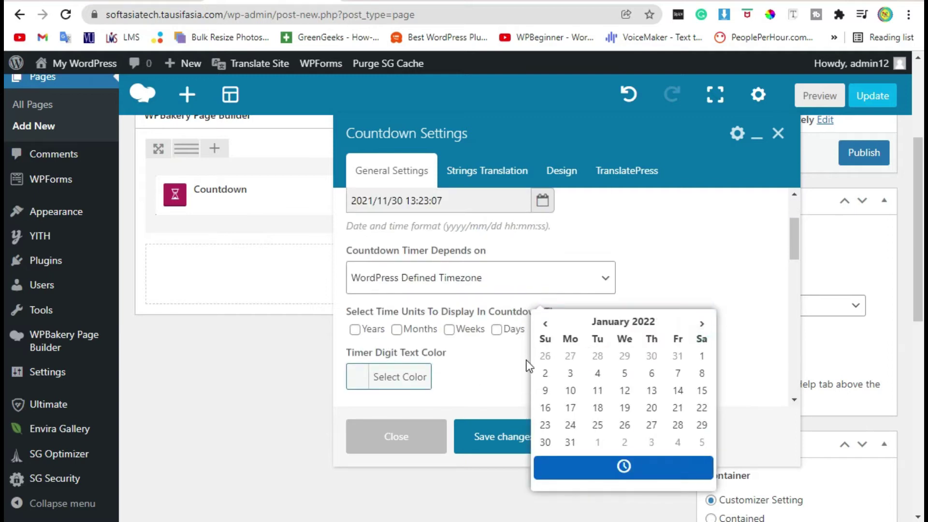
{"action": "left_click", "coordinate": [702, 356]}
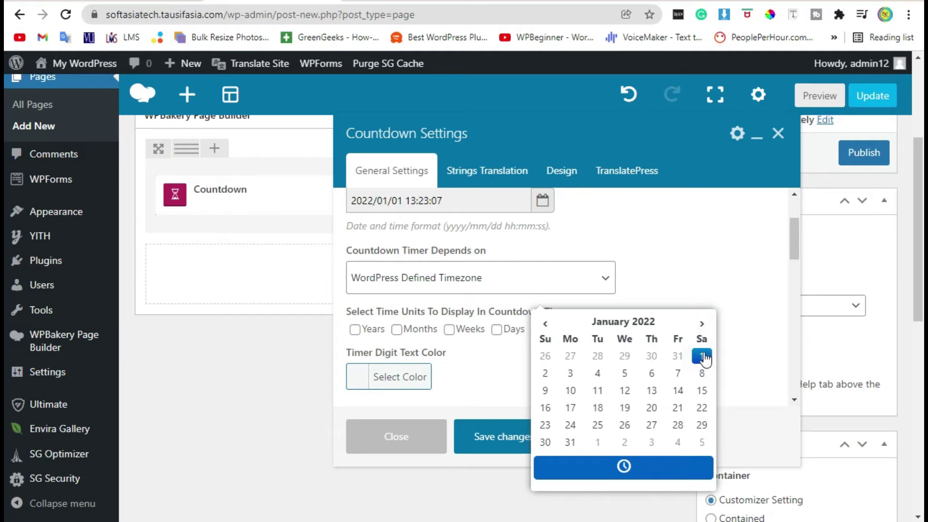
{"action": "left_click", "coordinate": [623, 390]}
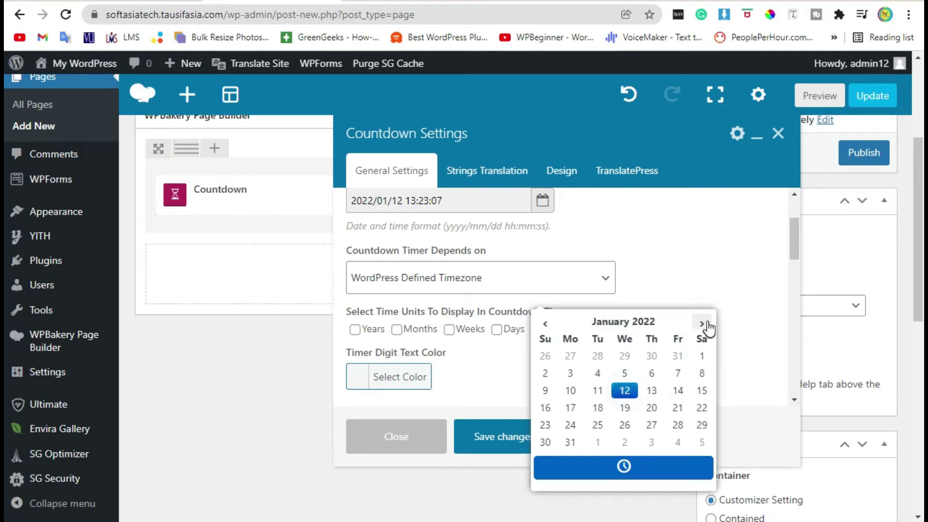
- Set the target time of day to 12:00:00
{"action": "left_click", "coordinate": [623, 466]}
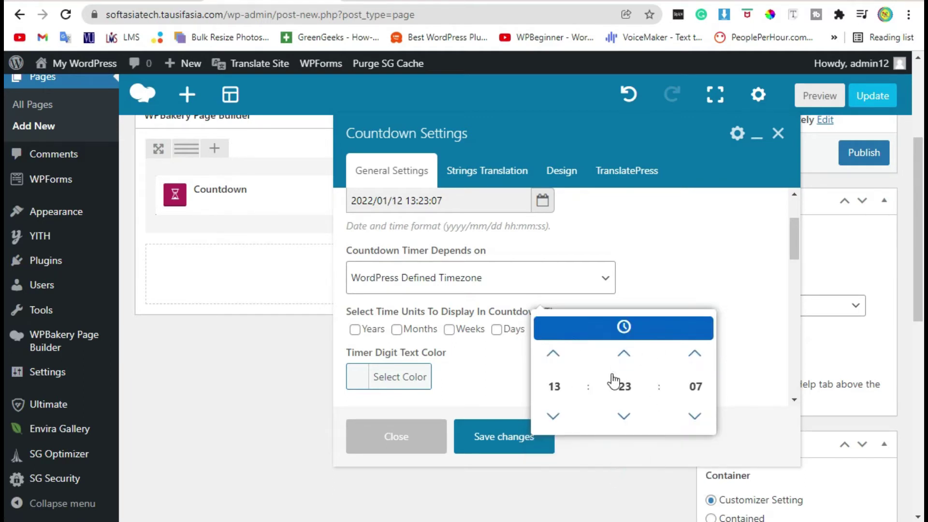
{"action": "left_click", "coordinate": [555, 386]}
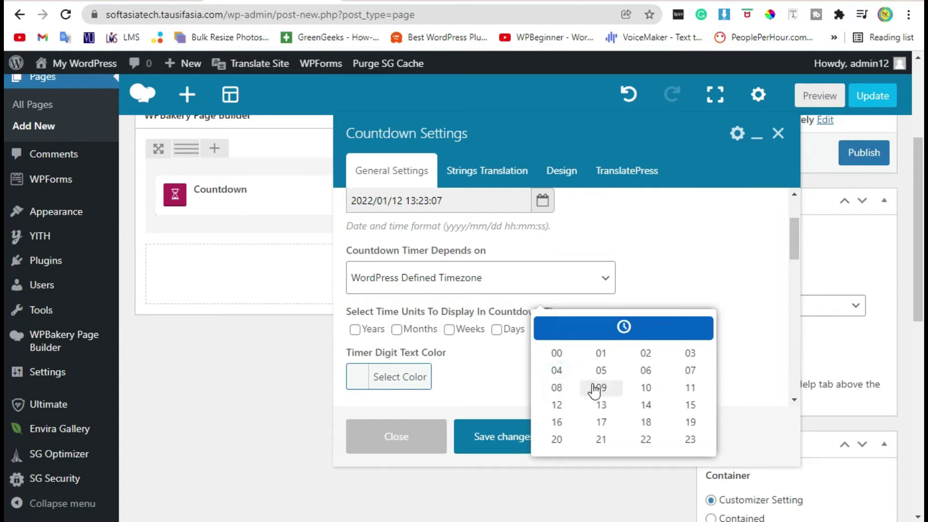
{"action": "left_click", "coordinate": [557, 405]}
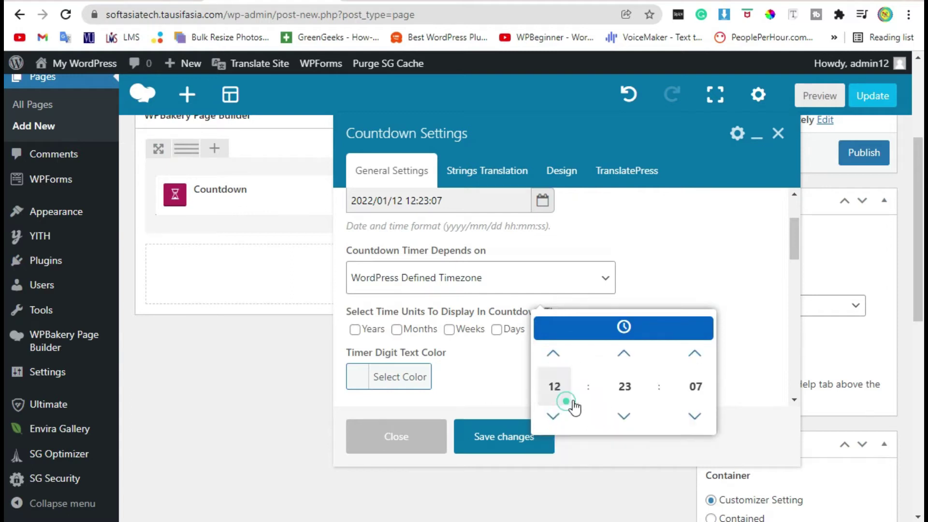
{"action": "left_click", "coordinate": [622, 382]}
{"action": "left_click", "coordinate": [556, 354]}
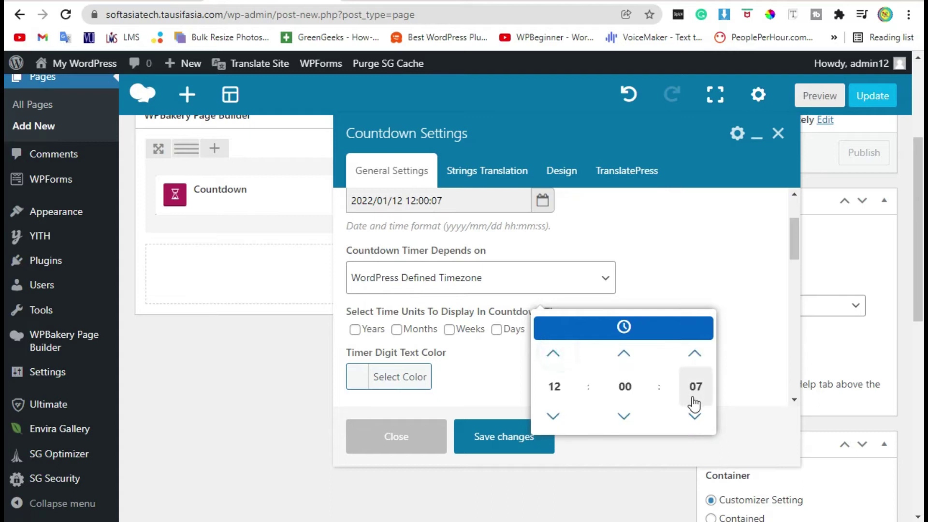
{"action": "left_click", "coordinate": [692, 394]}
{"action": "left_click", "coordinate": [556, 353]}
{"action": "left_click", "coordinate": [686, 288]}
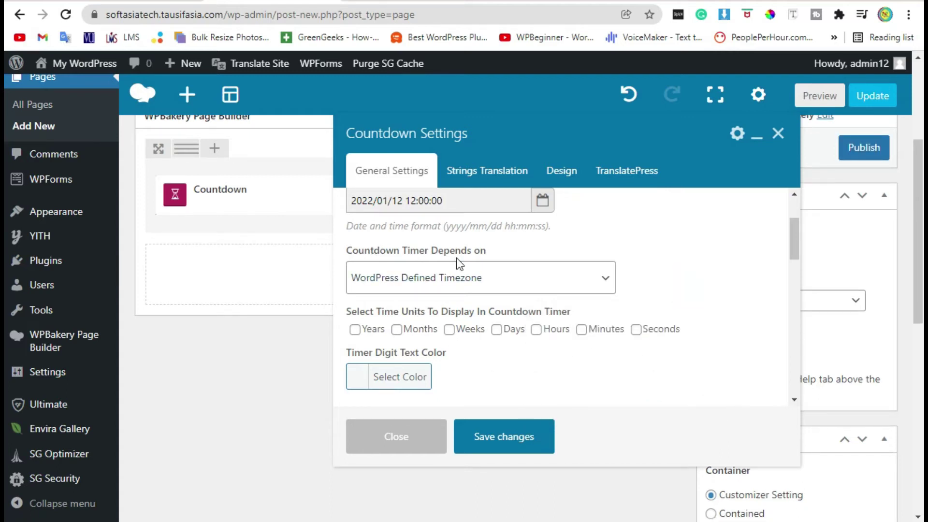
- Use the User's System Timezone and show hours, minutes and seconds
{"action": "left_click", "coordinate": [395, 276]}
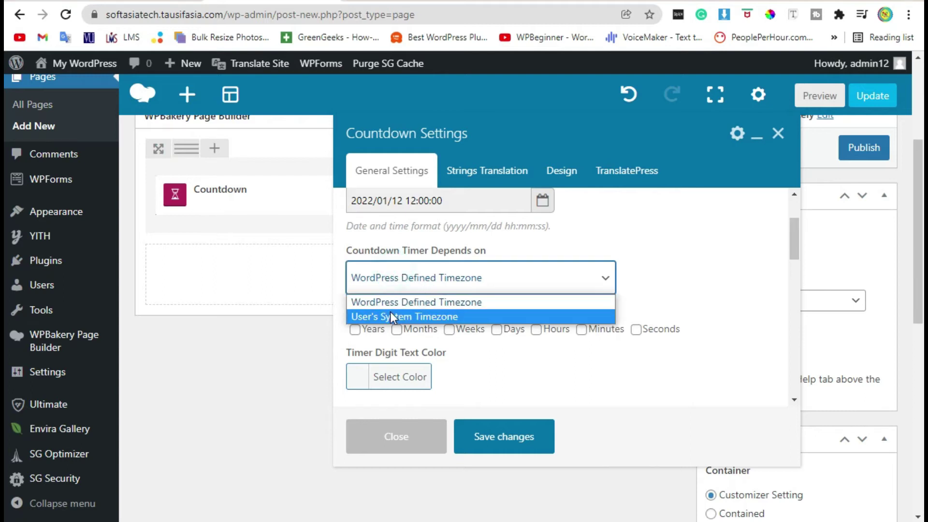
{"action": "left_click", "coordinate": [481, 320]}
{"action": "scroll", "coordinate": [525, 282], "scroll_direction": "down", "scroll_amount": 2}
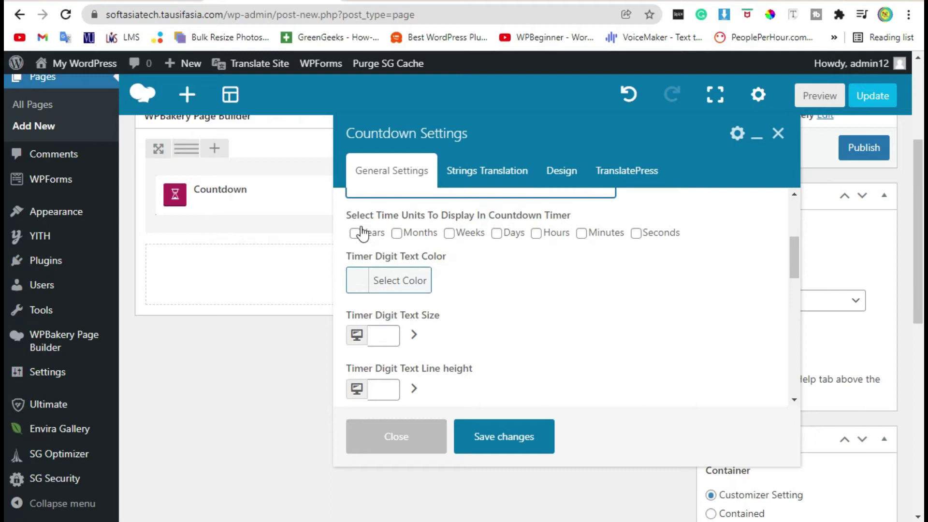
{"action": "left_click_drag", "start_coordinate": [376, 219], "coordinate": [506, 218]}
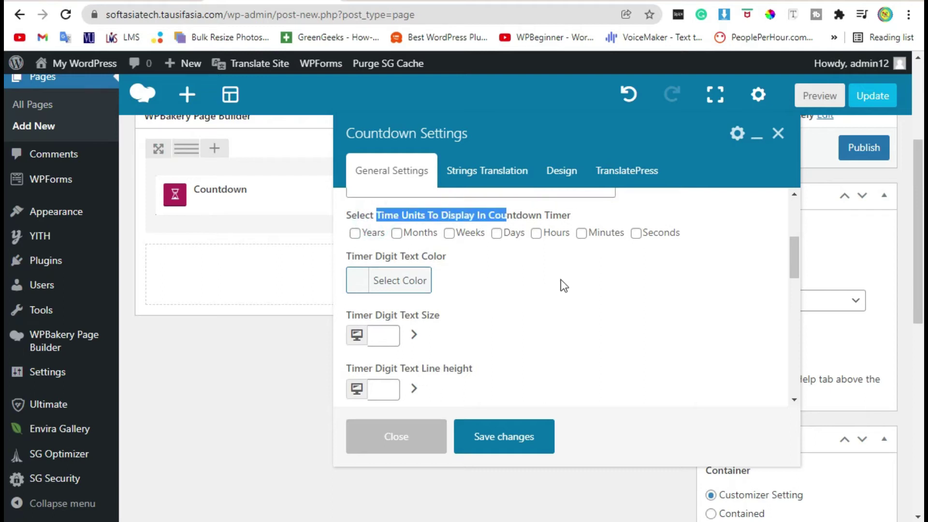
{"action": "left_click", "coordinate": [580, 277]}
{"action": "left_click", "coordinate": [636, 233]}
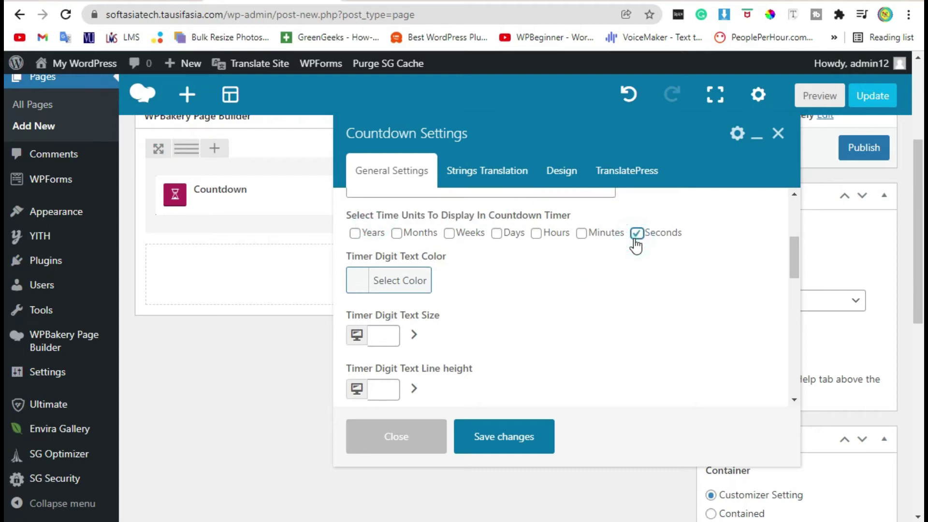
{"action": "left_click", "coordinate": [583, 235]}
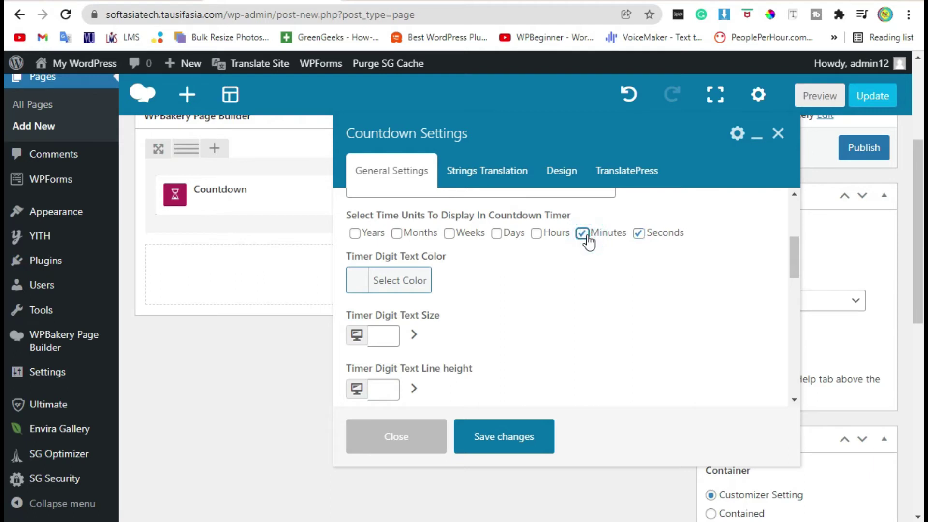
{"action": "left_click", "coordinate": [537, 234]}
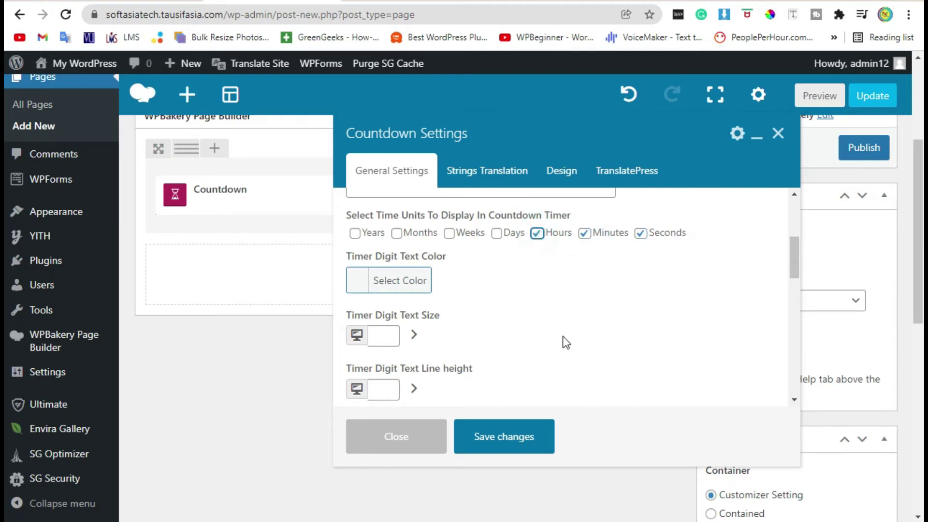
- Make the timer digits bold and save the countdown settings
{"action": "scroll", "coordinate": [517, 324], "scroll_direction": "down", "scroll_amount": 4}
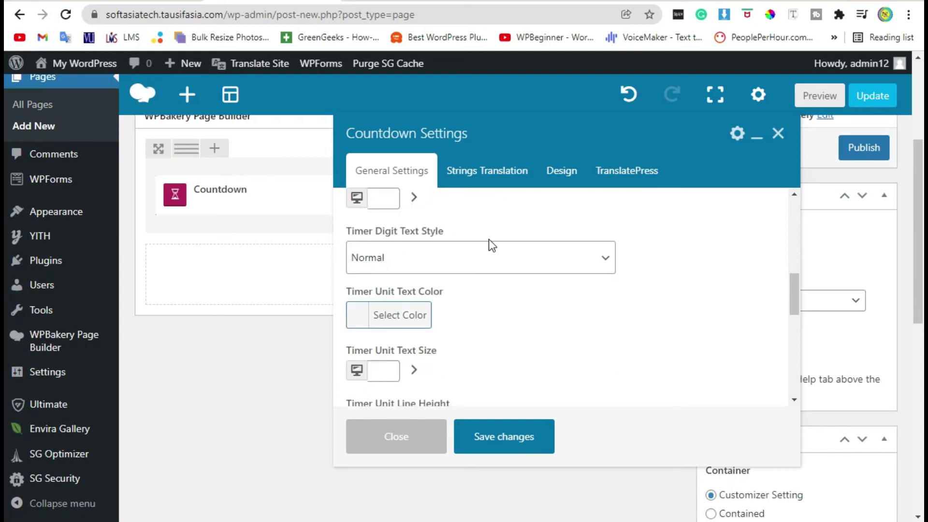
{"action": "left_click", "coordinate": [382, 270]}
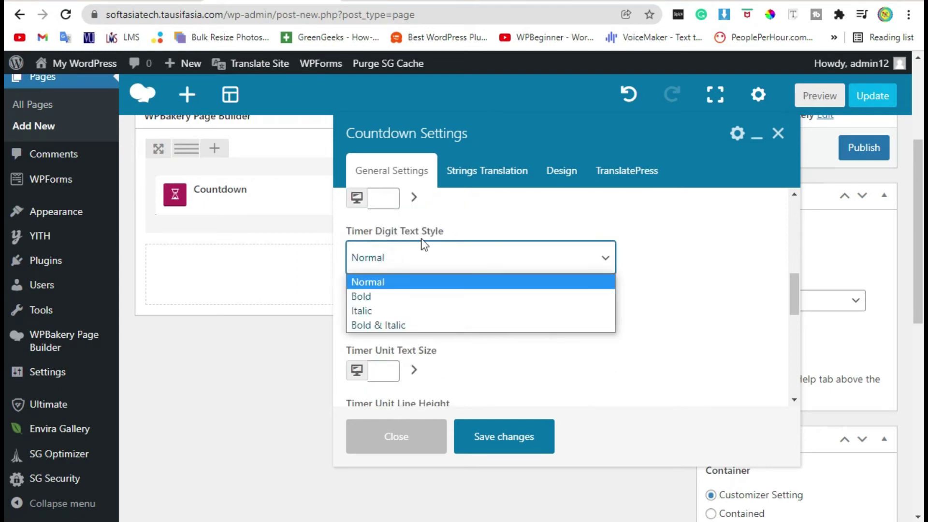
{"action": "left_click", "coordinate": [405, 296]}
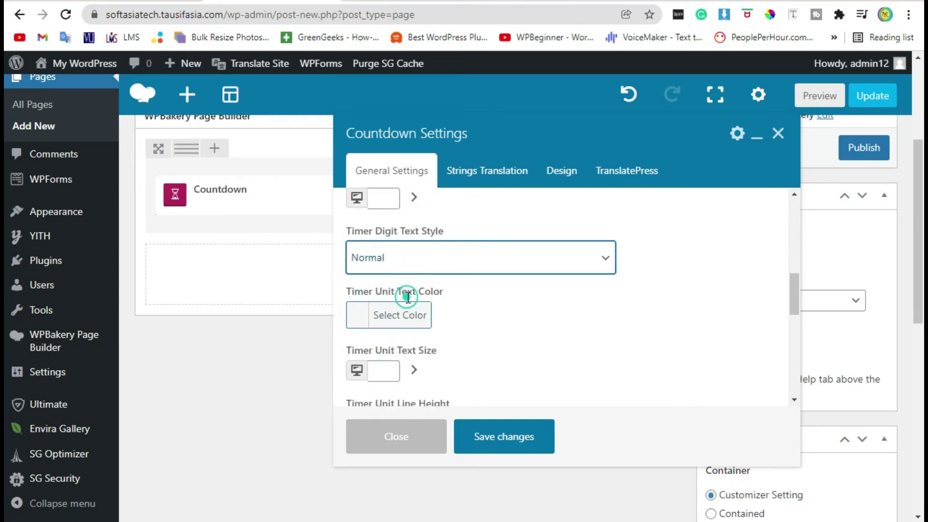
{"action": "left_click", "coordinate": [479, 436]}
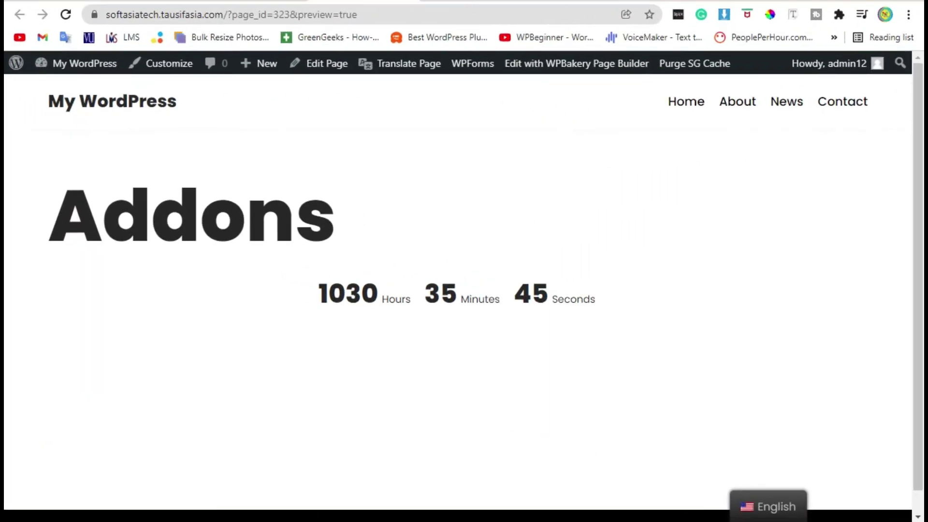
{"action": "left_click_drag", "start_coordinate": [312, 294], "coordinate": [477, 295]}
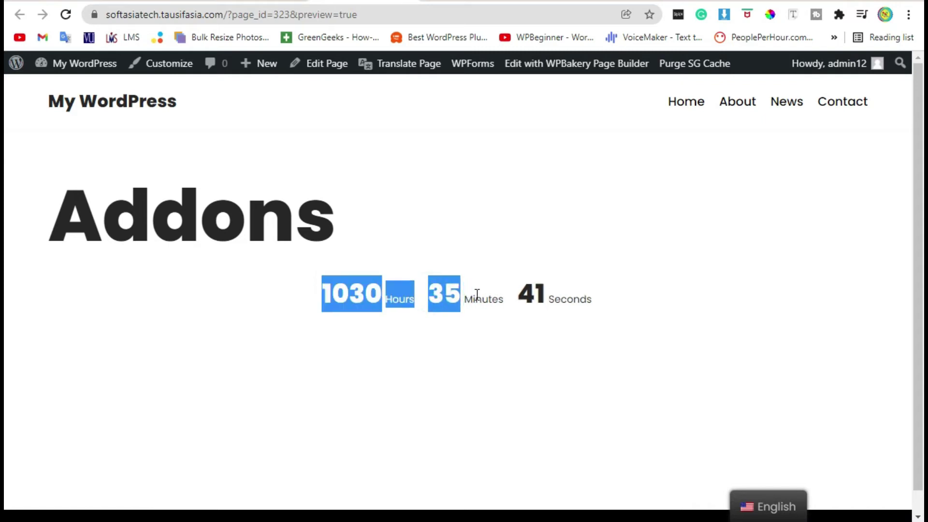
{"action": "left_click", "coordinate": [594, 297]}
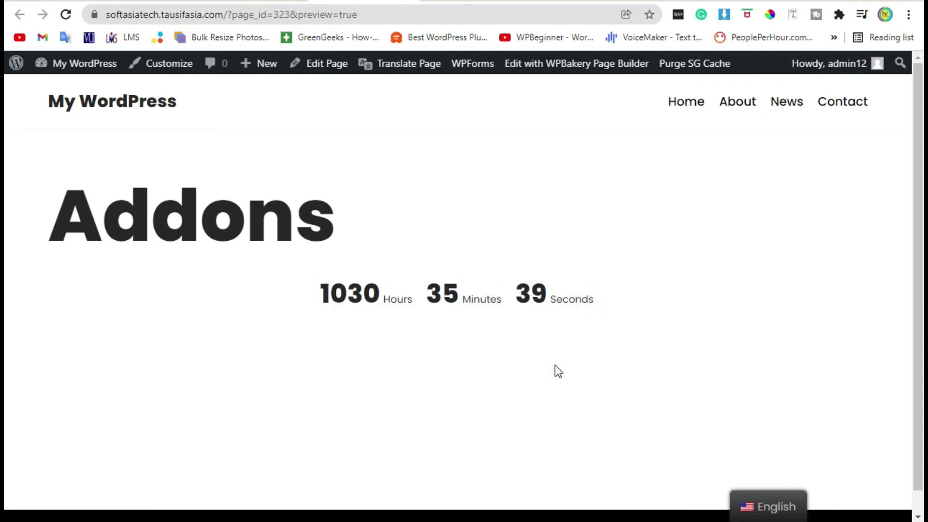
{"action": "triple_click", "coordinate": [597, 296]}
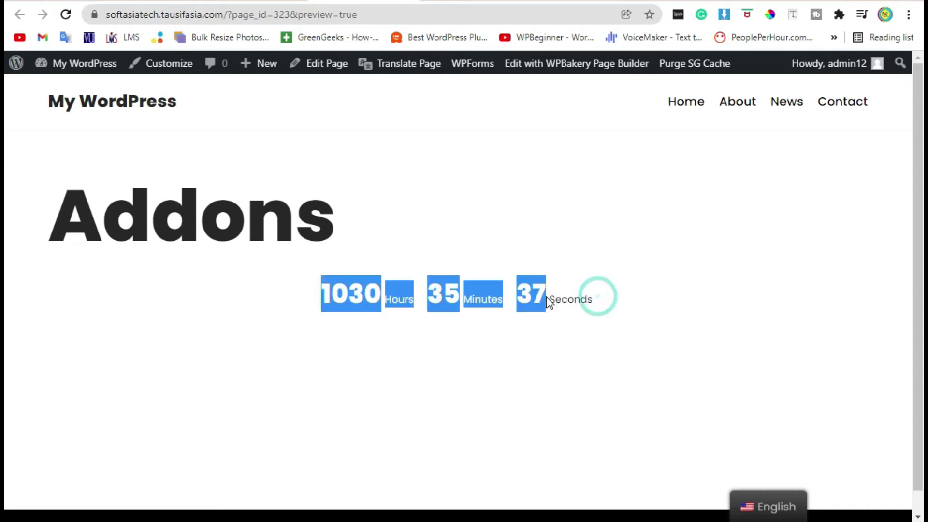
{"action": "left_click", "coordinate": [559, 298]}
{"action": "mouse_move", "coordinate": [593, 298]}
{"action": "left_mouse_down"}
{"action": "mouse_move", "coordinate": [558, 299]}
{"action": "mouse_move", "coordinate": [590, 313]}
{"action": "left_mouse_up"}
{"action": "left_click", "coordinate": [575, 306]}
{"action": "key", "text": "ctrl+w"}
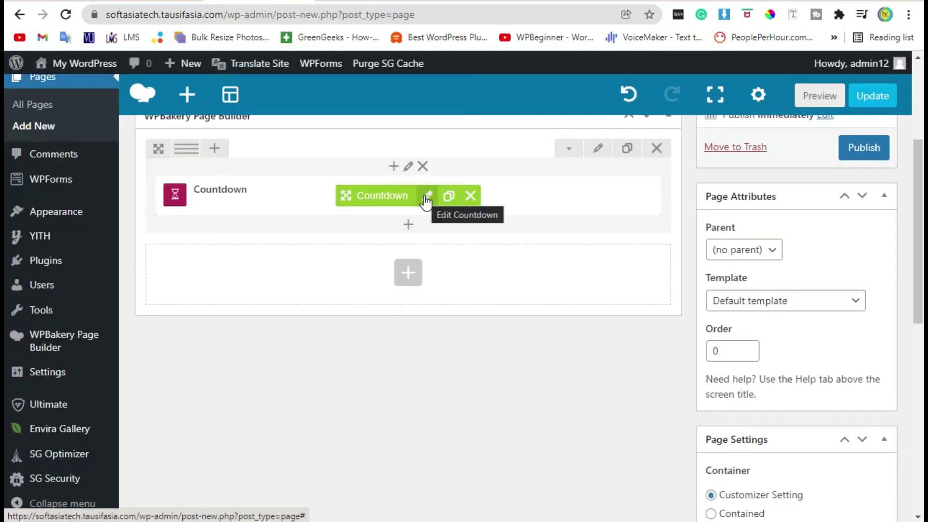
- Reopen the countdown settings, also show days and weeks, and keep Normal digit text style
{"action": "left_click", "coordinate": [426, 197]}
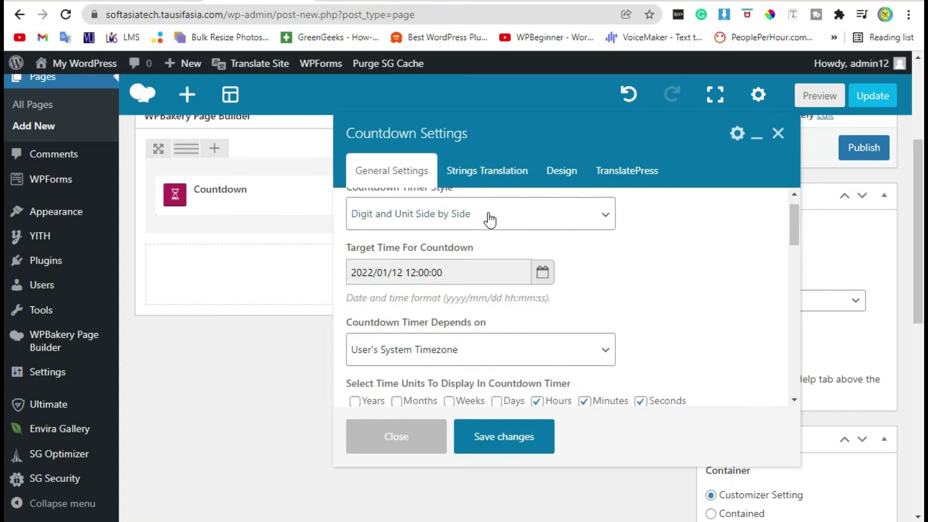
{"action": "scroll", "coordinate": [487, 218], "scroll_direction": "down", "scroll_amount": 5}
{"action": "scroll", "coordinate": [491, 305], "scroll_direction": "up", "scroll_amount": 2}
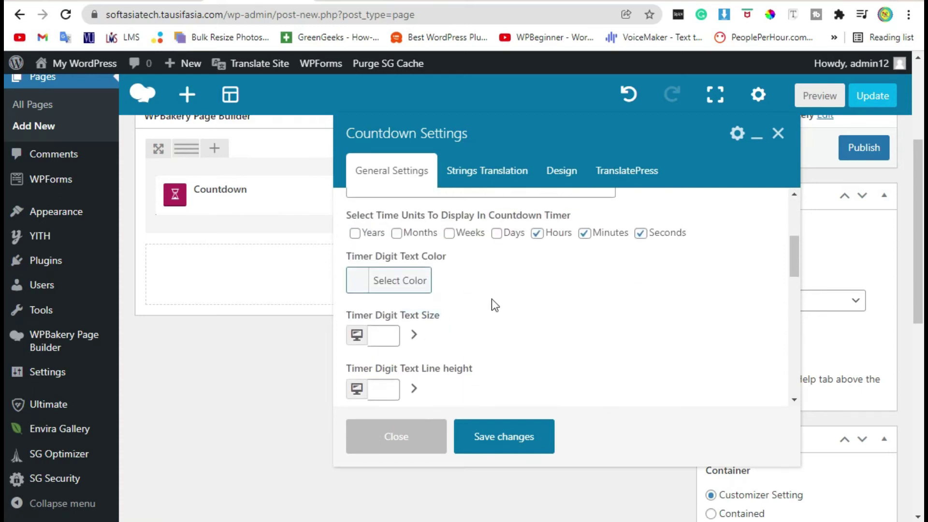
{"action": "left_click", "coordinate": [497, 233]}
{"action": "left_click", "coordinate": [449, 233]}
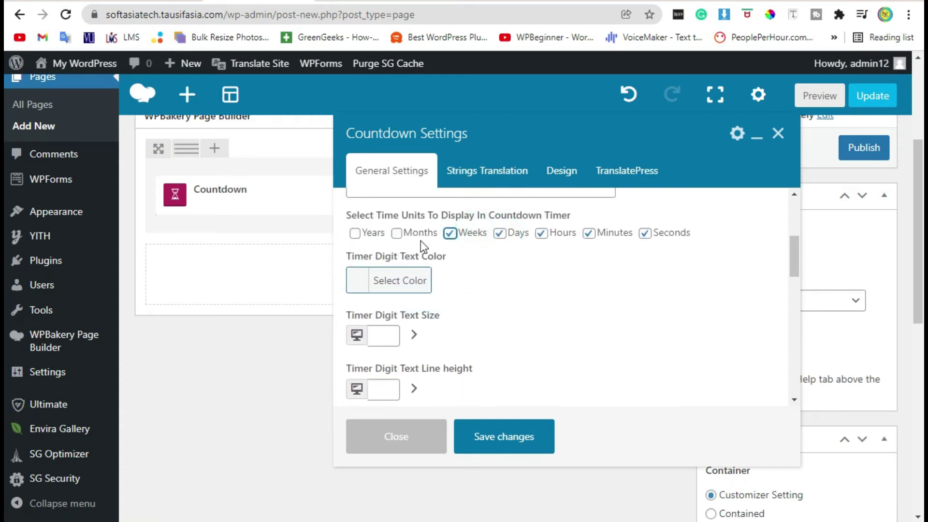
{"action": "scroll", "coordinate": [482, 271], "scroll_direction": "down", "scroll_amount": 4}
{"action": "left_click", "coordinate": [461, 263]}
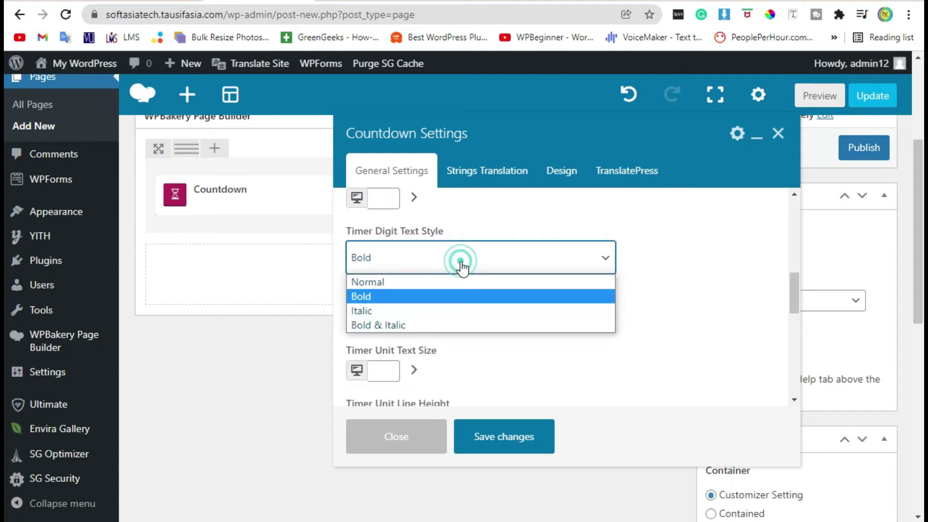
{"action": "left_click", "coordinate": [381, 282]}
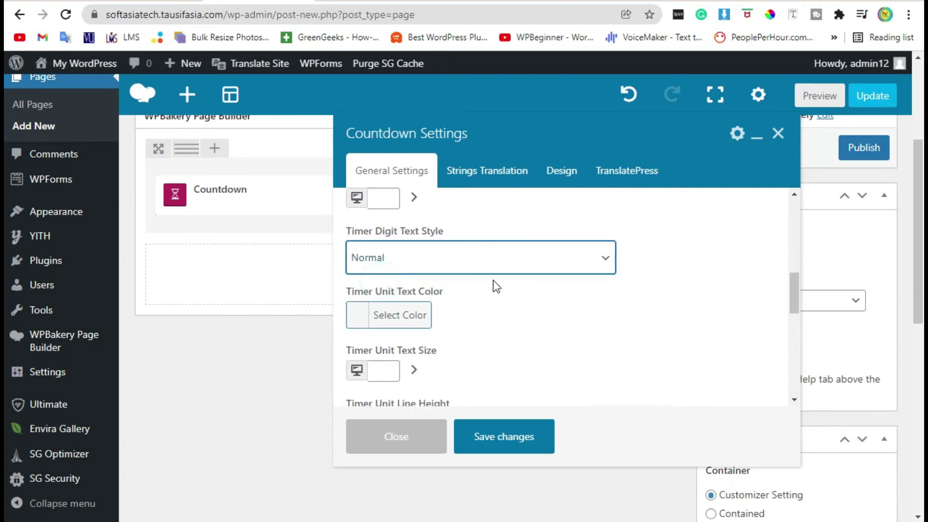
- Give the digits a dashed 1 px black border, save, and preview the page
{"action": "scroll", "coordinate": [507, 287], "scroll_direction": "down", "scroll_amount": 4}
{"action": "scroll", "coordinate": [582, 254], "scroll_direction": "down", "scroll_amount": 2}
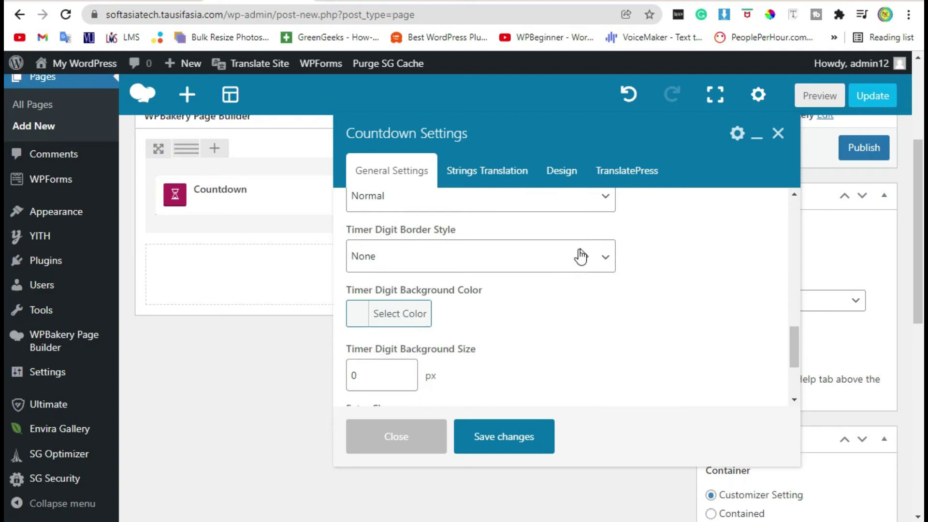
{"action": "left_click", "coordinate": [444, 261]}
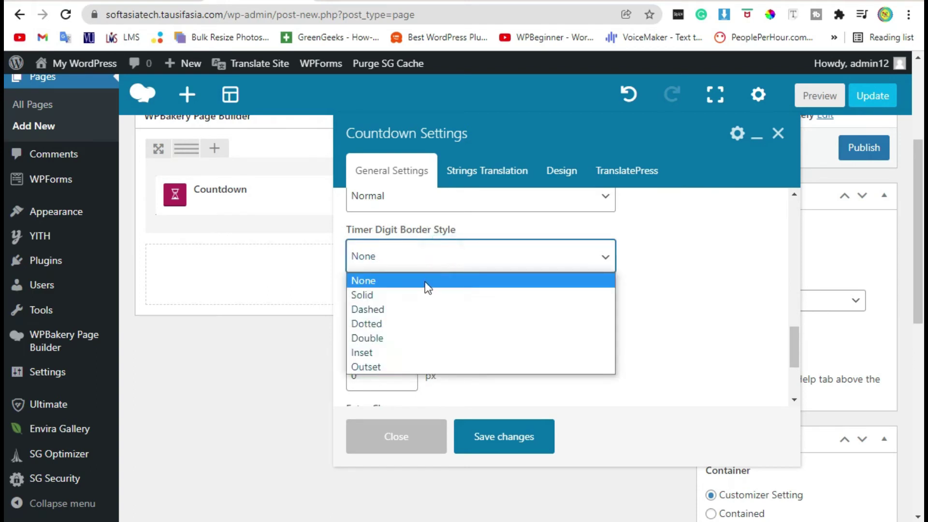
{"action": "left_click", "coordinate": [420, 306]}
{"action": "scroll", "coordinate": [442, 285], "scroll_direction": "down", "scroll_amount": 2}
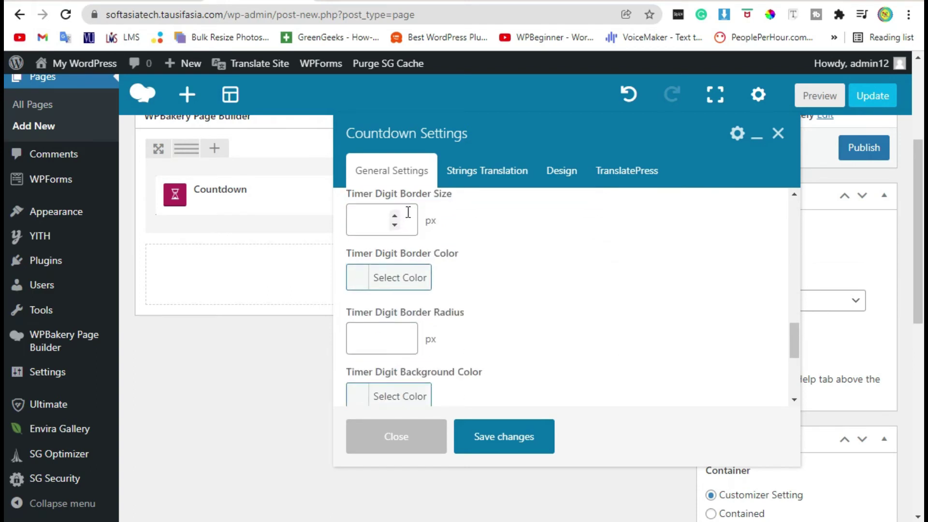
{"action": "left_click", "coordinate": [392, 215]}
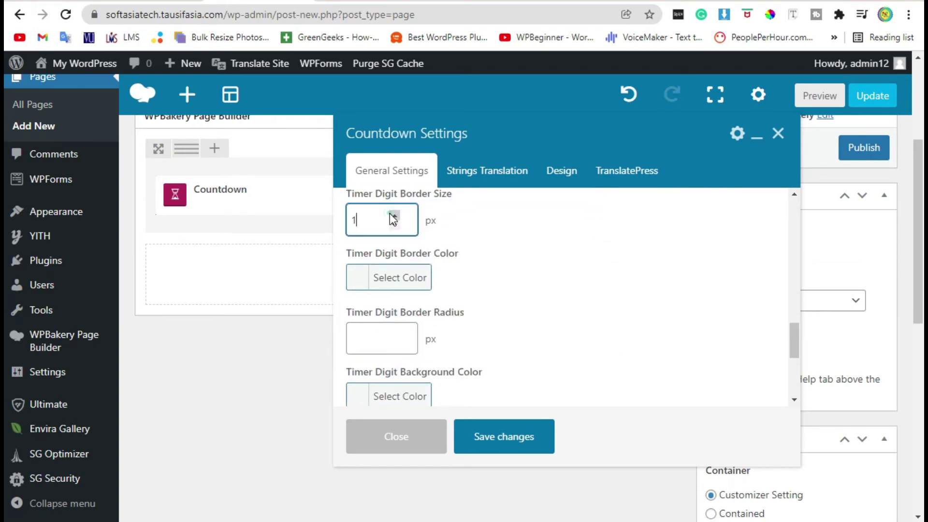
{"action": "left_click", "coordinate": [360, 284]}
{"action": "left_click", "coordinate": [521, 318]}
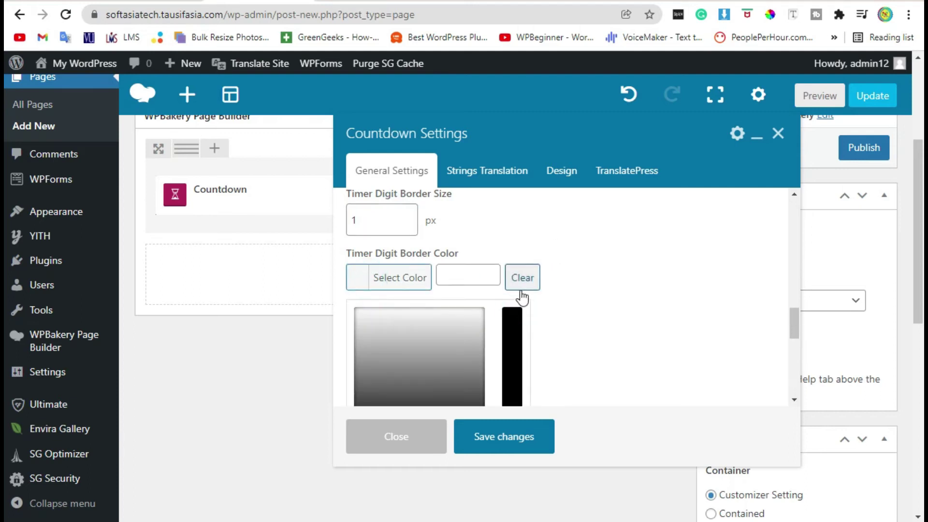
{"action": "scroll", "coordinate": [594, 290], "scroll_direction": "down", "scroll_amount": 4}
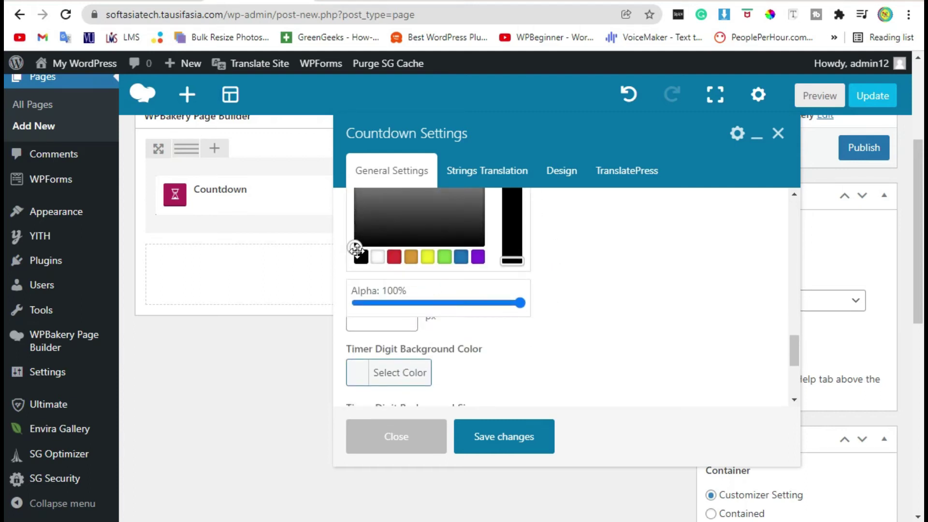
{"action": "left_click", "coordinate": [361, 258]}
{"action": "left_click", "coordinate": [624, 263]}
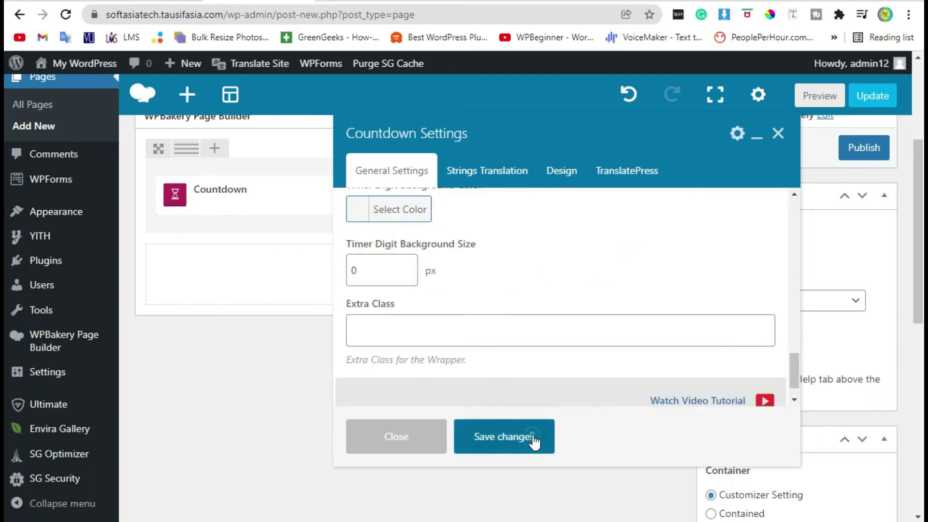
{"action": "left_click", "coordinate": [511, 436]}
{"action": "left_click", "coordinate": [816, 100]}
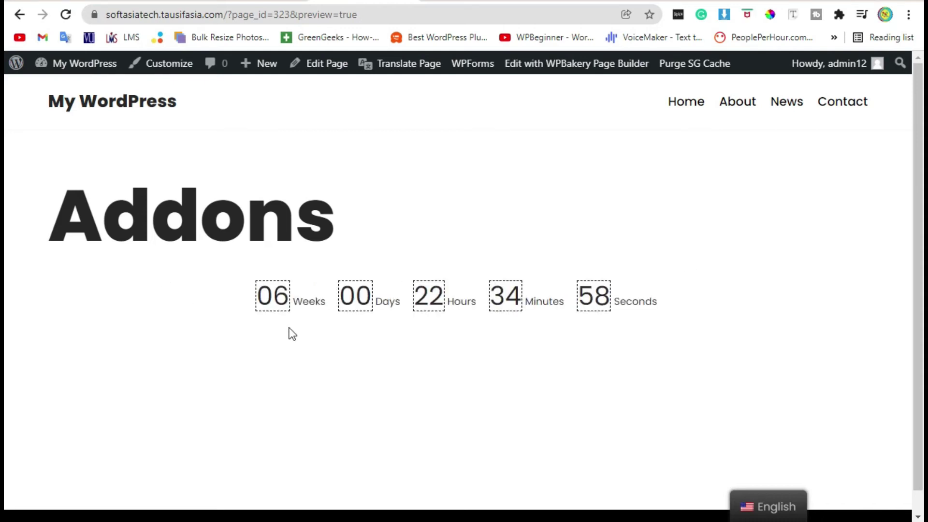
- Inspect the 06 Weeks digits in the preview, then close the preview tab
{"action": "left_click_drag", "start_coordinate": [248, 292], "coordinate": [291, 298]}
{"action": "left_click", "coordinate": [270, 322]}
{"action": "key", "text": "ctrl+w"}
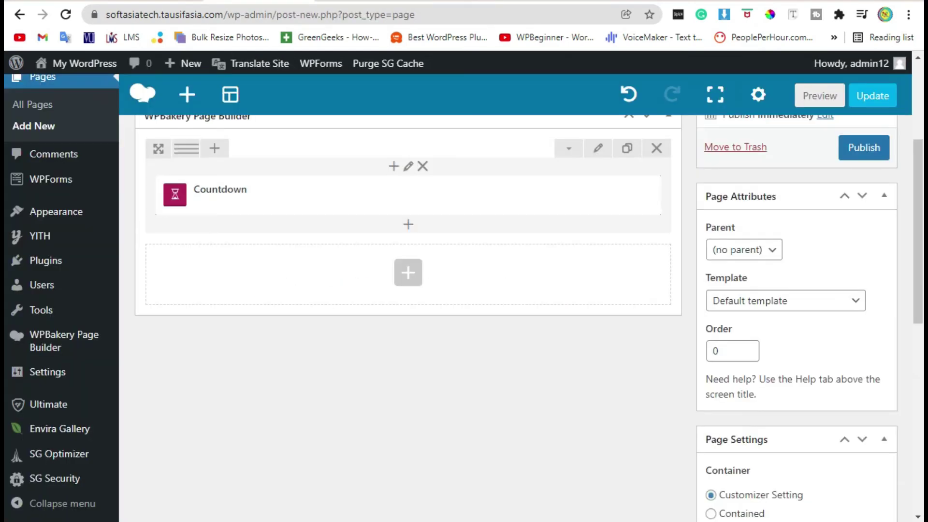
- Switch the Timer Digit Border Style to Solid, save, and preview the page again
{"action": "left_click", "coordinate": [426, 197]}
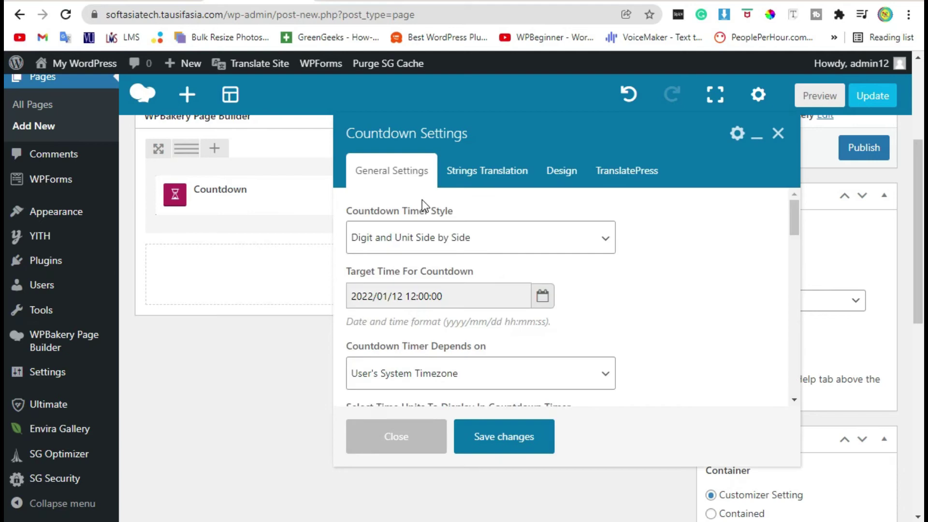
{"action": "scroll", "coordinate": [469, 244], "scroll_direction": "down", "scroll_amount": 2}
{"action": "scroll", "coordinate": [468, 244], "scroll_direction": "down", "scroll_amount": 5}
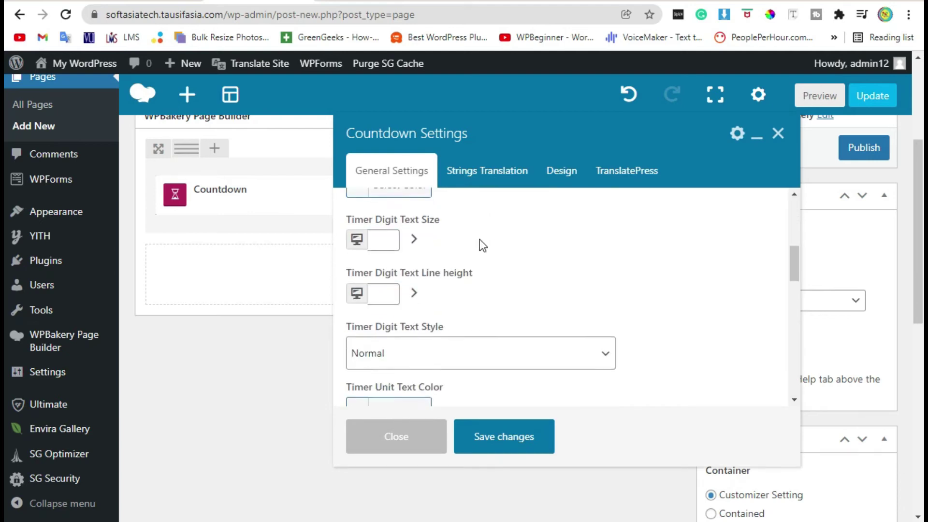
{"action": "scroll", "coordinate": [526, 267], "scroll_direction": "down", "scroll_amount": 4}
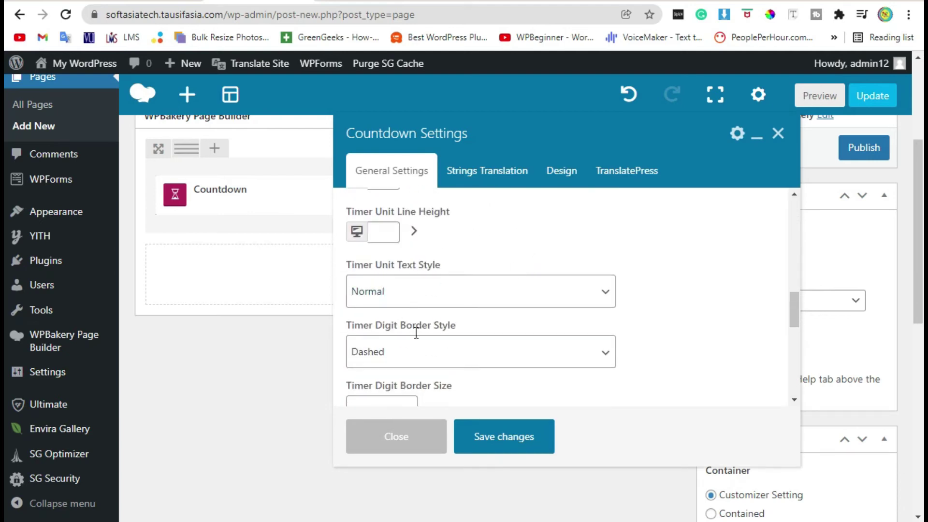
{"action": "left_click", "coordinate": [403, 351]}
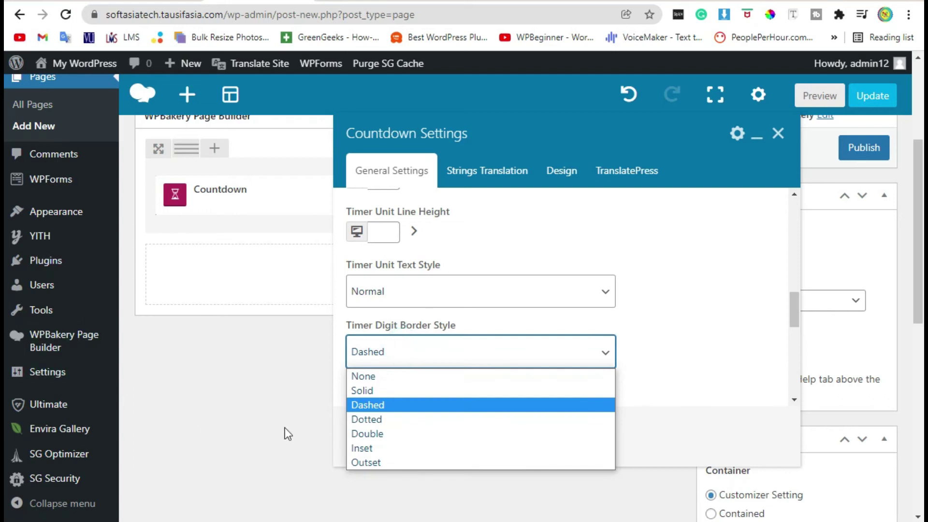
{"action": "left_click", "coordinate": [425, 390]}
{"action": "scroll", "coordinate": [519, 286], "scroll_direction": "down", "scroll_amount": 1}
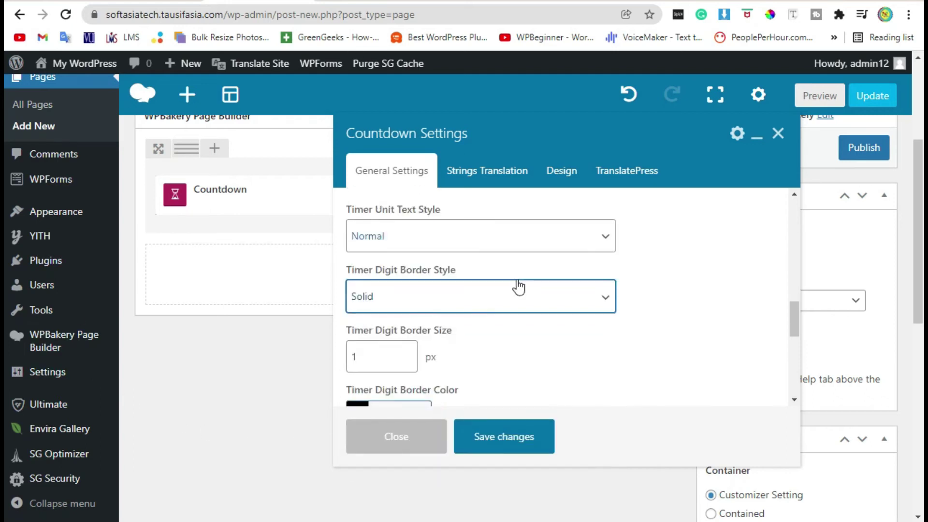
{"action": "scroll", "coordinate": [518, 287], "scroll_direction": "down", "scroll_amount": 5}
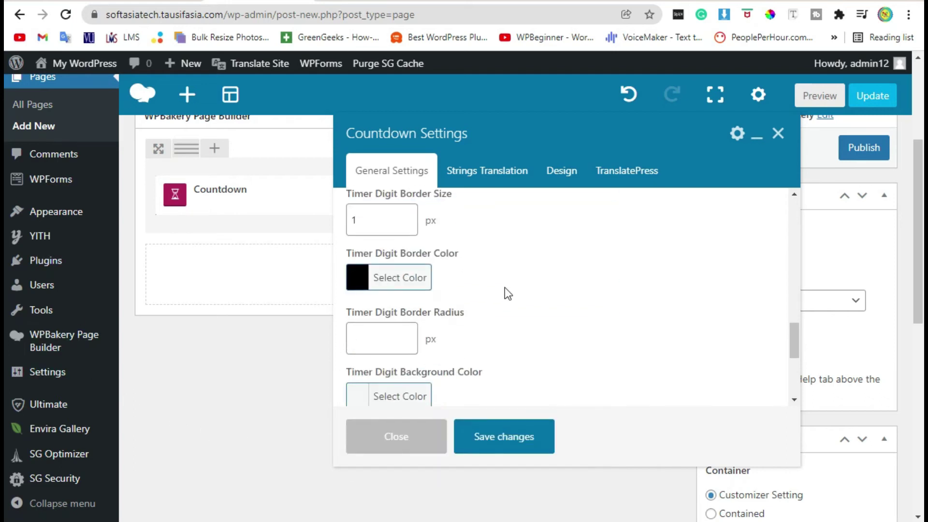
{"action": "left_click", "coordinate": [485, 437]}
{"action": "left_click", "coordinate": [814, 95]}
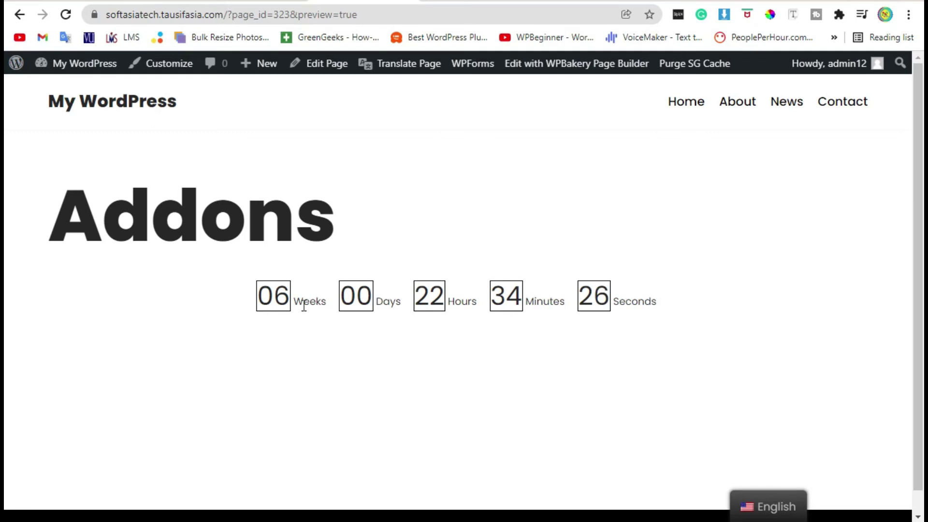
- Inspect the solid-border weeks digits, then return to the editor and clone the Countdown element
{"action": "double_click", "coordinate": [260, 294]}
{"action": "left_click", "coordinate": [296, 292]}
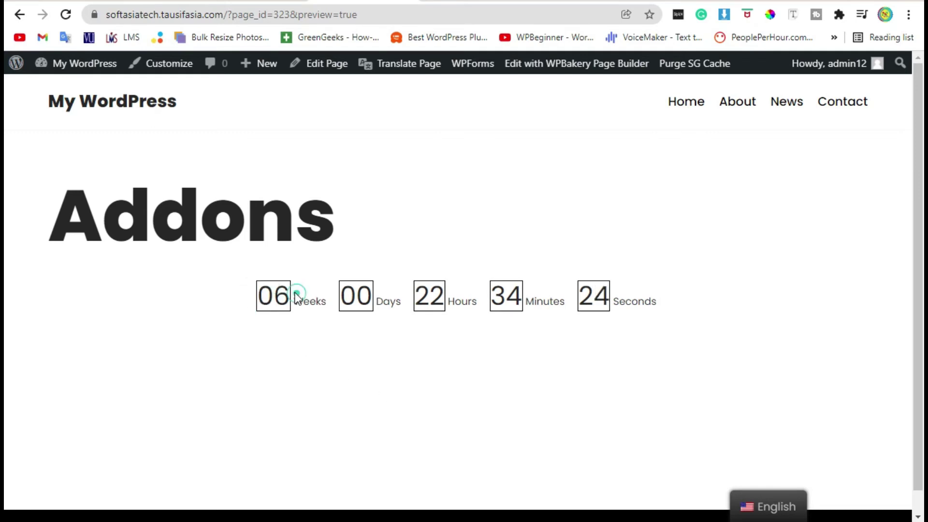
{"action": "double_click", "coordinate": [281, 292]}
{"action": "left_click", "coordinate": [288, 342]}
{"action": "key", "text": "ctrl+w"}
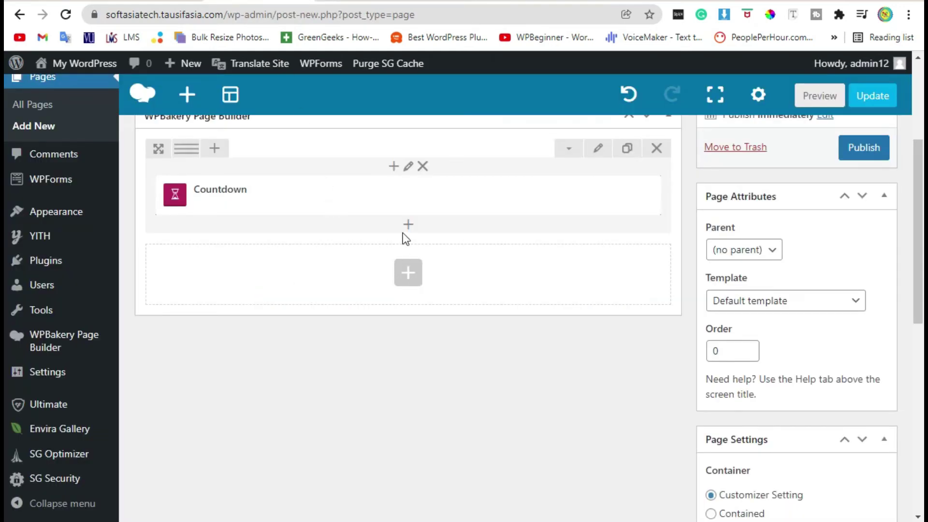
{"action": "mouse_move", "coordinate": [407, 197]}
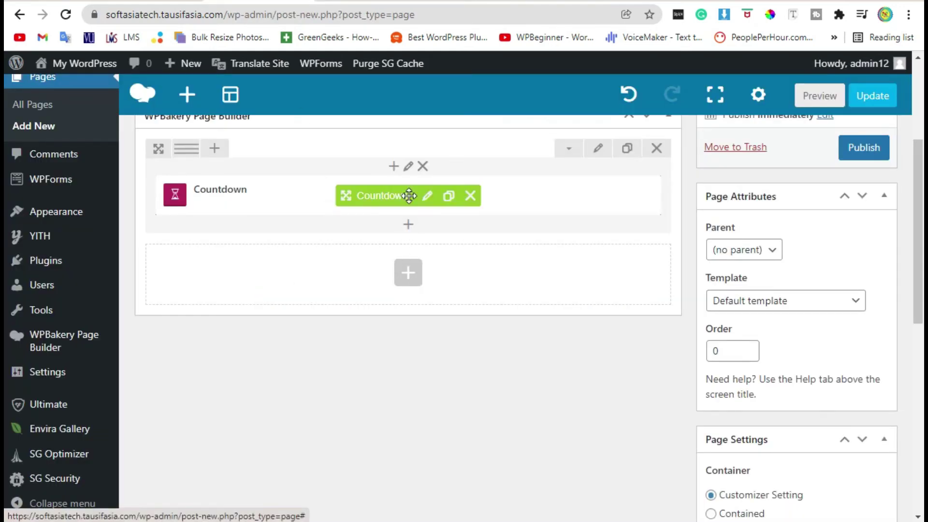
{"action": "left_click", "coordinate": [449, 198]}
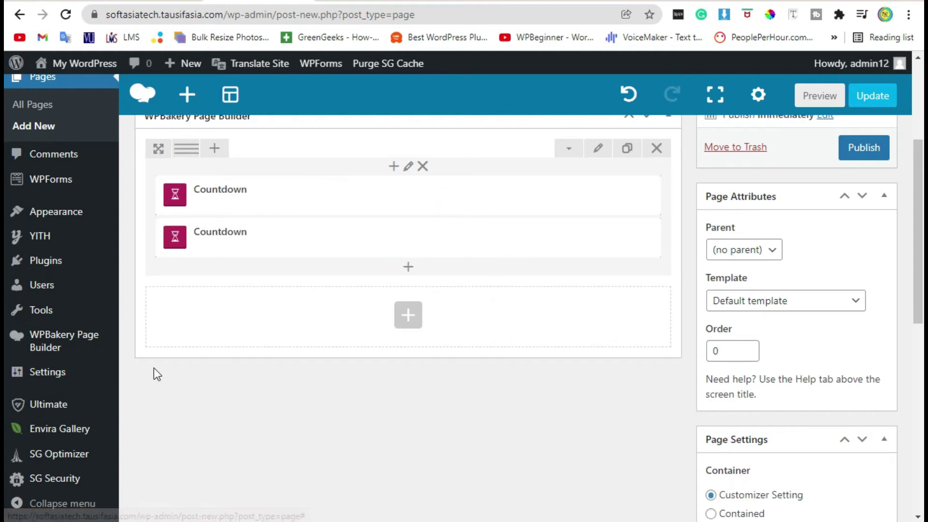
- Switch the second countdown to the Digit and Unit Up and Down timer style
{"action": "mouse_move", "coordinate": [348, 224]}
{"action": "left_click", "coordinate": [428, 239]}
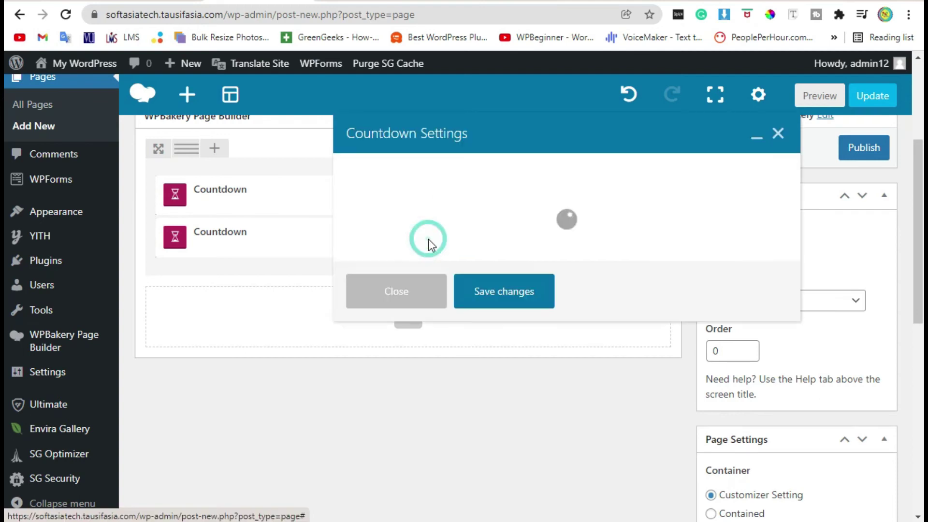
{"action": "left_click", "coordinate": [461, 238]}
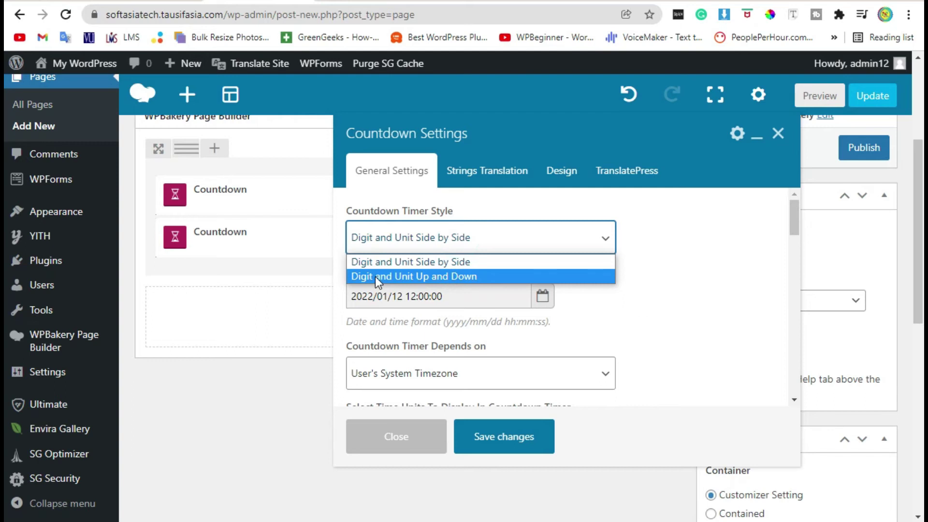
{"action": "left_click", "coordinate": [477, 276]}
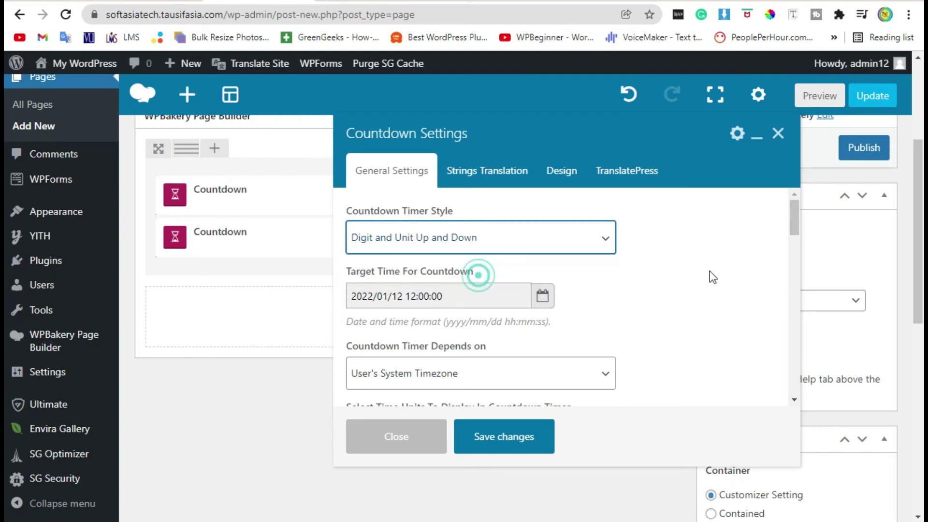
- Set a 35 px digit border radius and 30 px digit background size, save, and preview
{"action": "scroll", "coordinate": [720, 273], "scroll_direction": "down", "scroll_amount": 4}
{"action": "scroll", "coordinate": [682, 288], "scroll_direction": "up", "scroll_amount": 2}
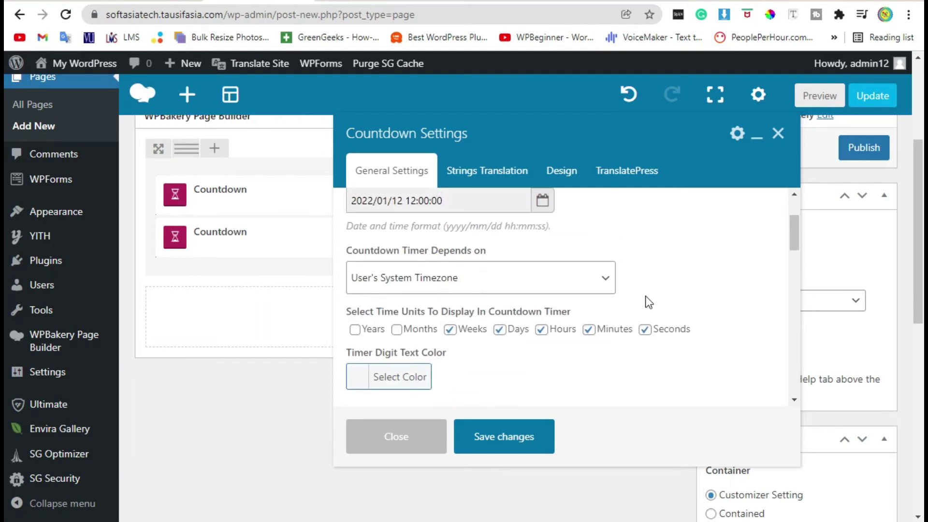
{"action": "scroll", "coordinate": [645, 296], "scroll_direction": "down", "scroll_amount": 10}
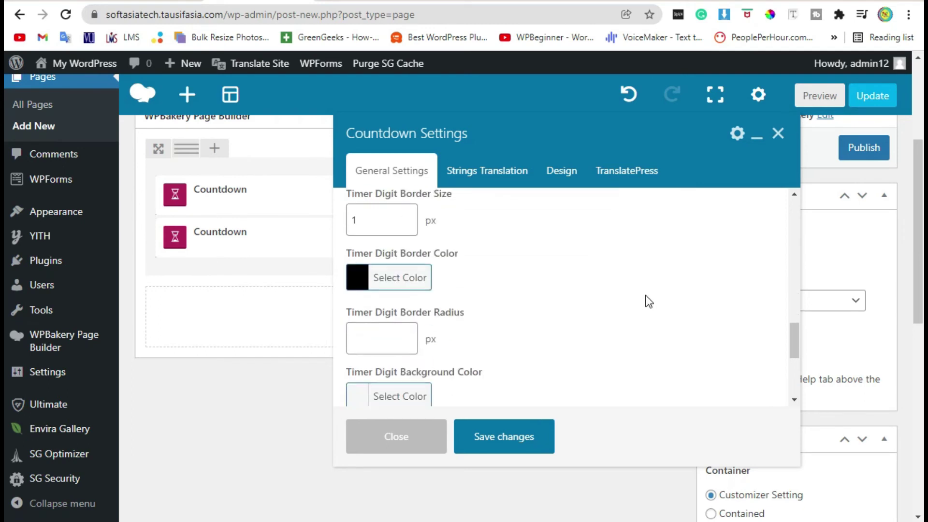
{"action": "scroll", "coordinate": [649, 300], "scroll_direction": "down", "scroll_amount": 2}
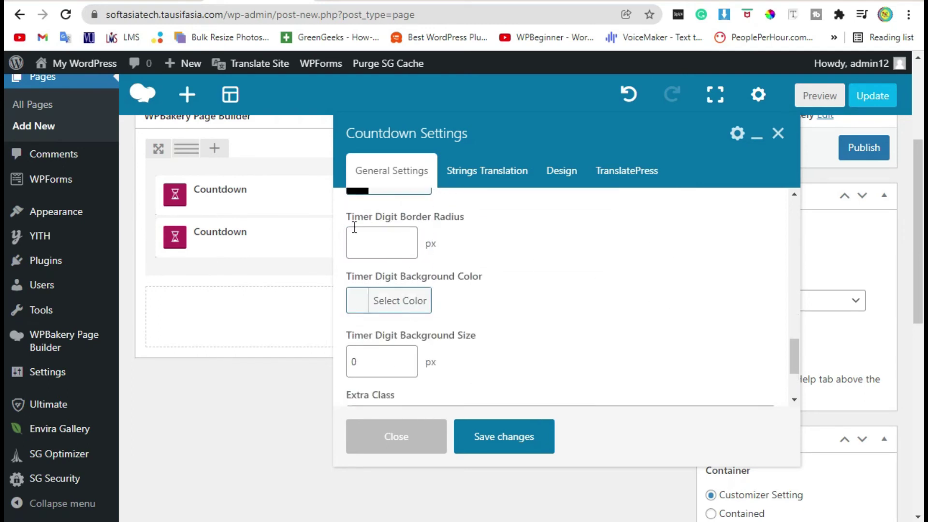
{"action": "left_click", "coordinate": [362, 252]}
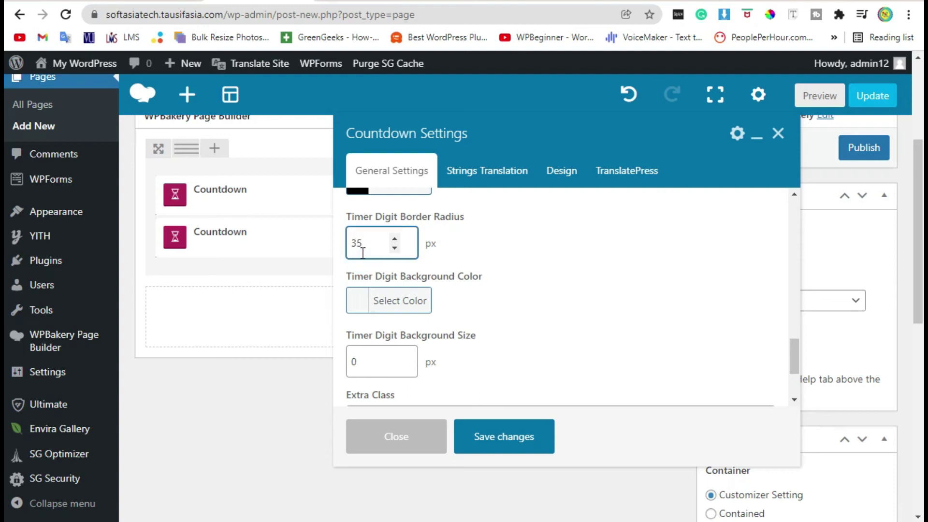
{"action": "scroll", "coordinate": [422, 279], "scroll_direction": "down", "scroll_amount": 2}
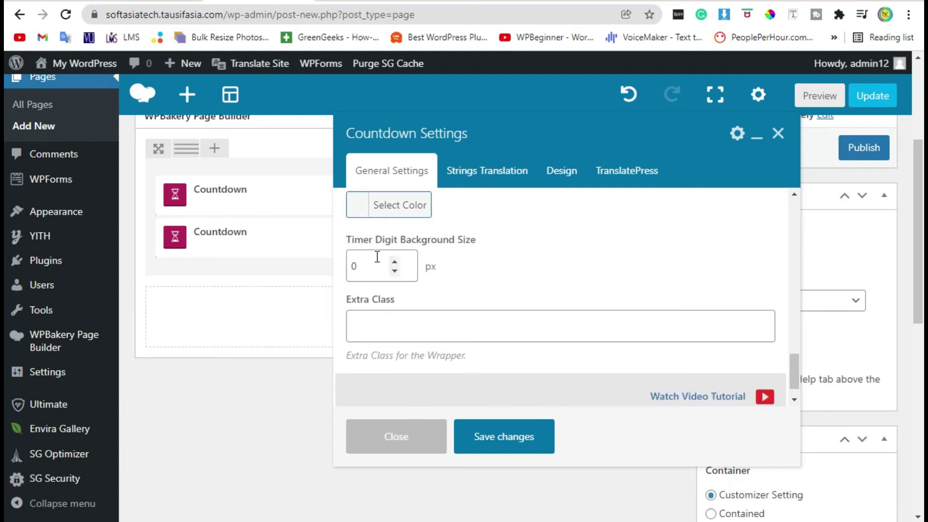
{"action": "double_click", "coordinate": [370, 263]}
{"action": "type", "text": "3"}
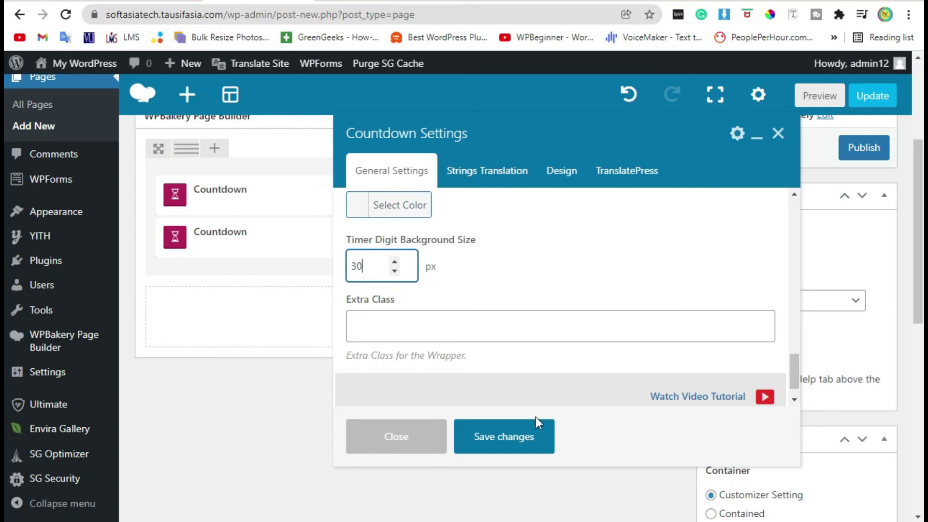
{"action": "left_click", "coordinate": [516, 436]}
{"action": "left_click", "coordinate": [819, 95]}
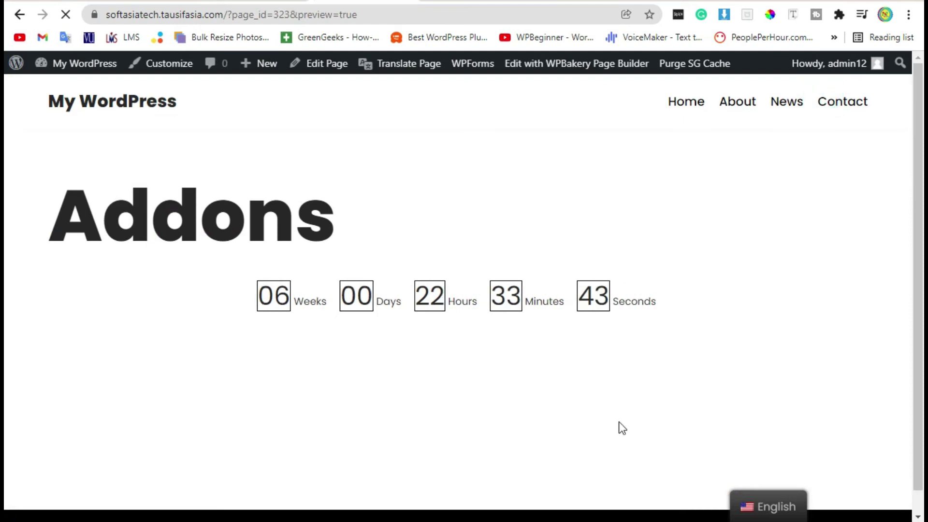
- Check both countdown timers in the preview, then return to the WPBakery editor
{"action": "scroll", "coordinate": [688, 317], "scroll_direction": "down", "scroll_amount": 1}
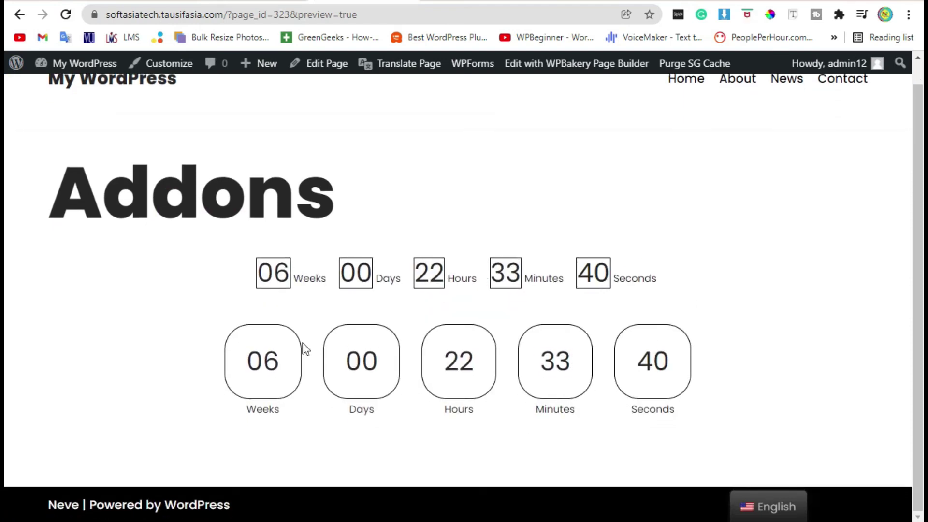
{"action": "triple_click", "coordinate": [233, 405]}
{"action": "left_click", "coordinate": [518, 429]}
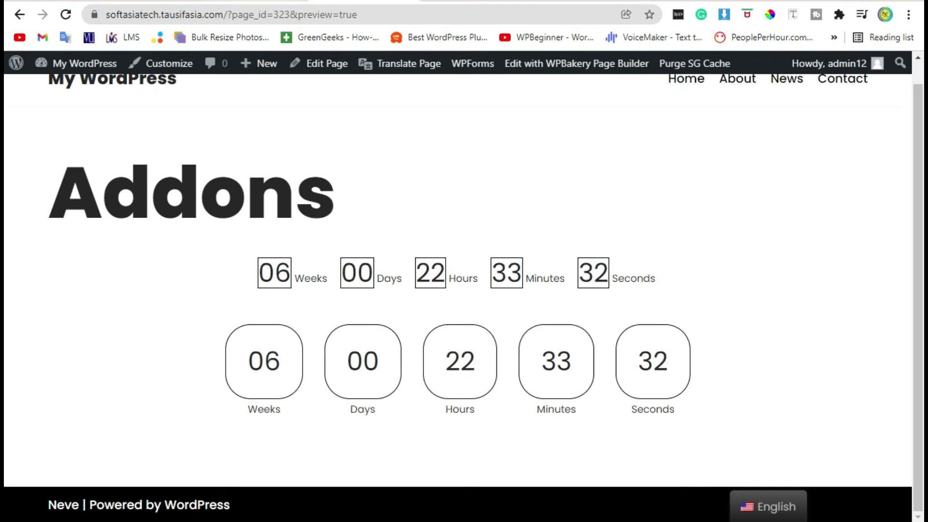
{"action": "key", "text": "ctrl+w"}
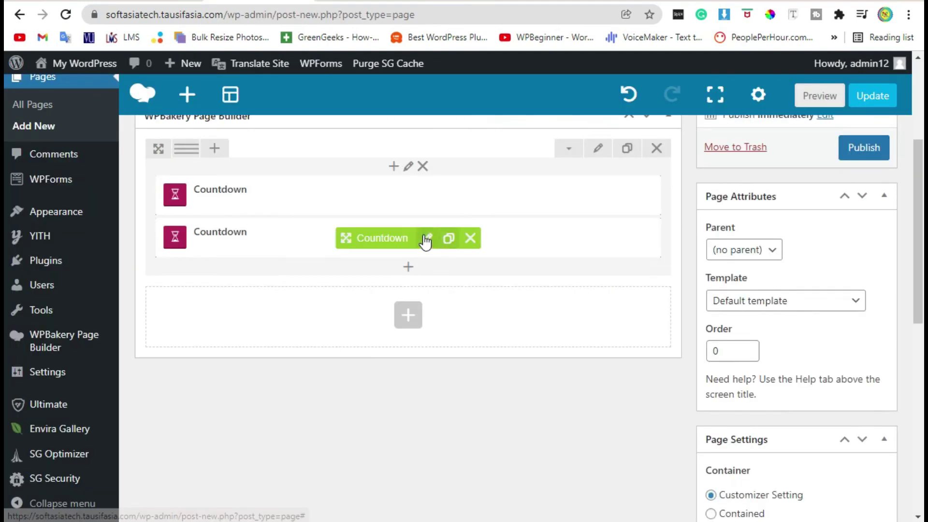
- Change the second countdown's Timer Digit Border Radius from 35 to 50 px, save, and preview
{"action": "left_click", "coordinate": [424, 237]}
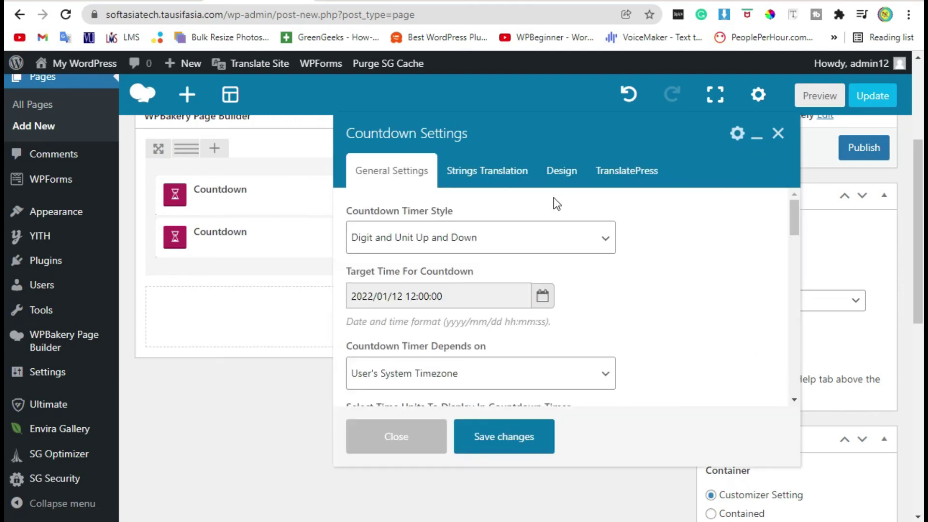
{"action": "scroll", "coordinate": [538, 215], "scroll_direction": "down", "scroll_amount": 5}
{"action": "scroll", "coordinate": [415, 334], "scroll_direction": "down", "scroll_amount": 10}
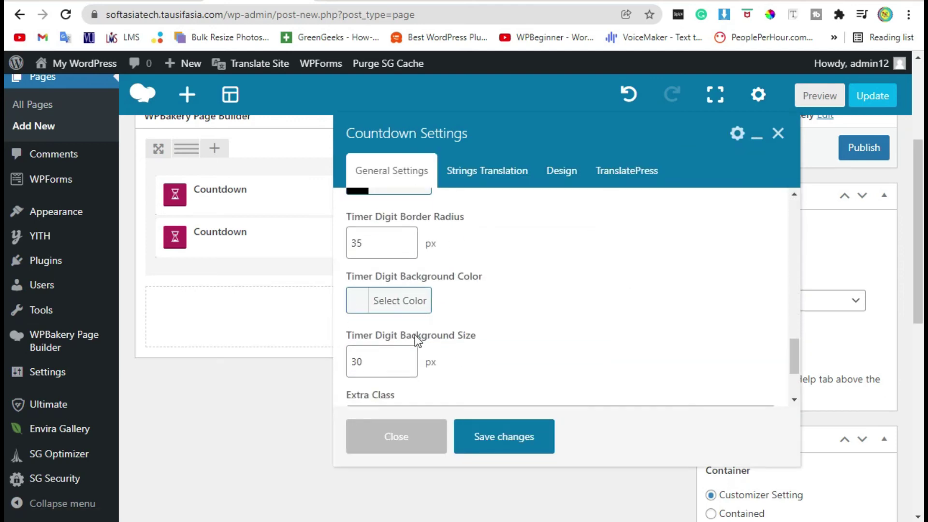
{"action": "double_click", "coordinate": [379, 242]}
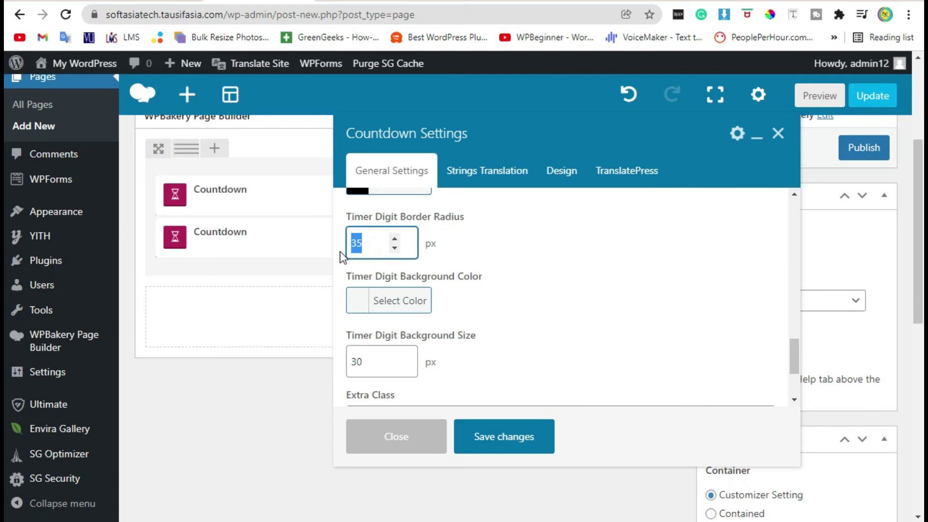
{"action": "left_click", "coordinate": [512, 447]}
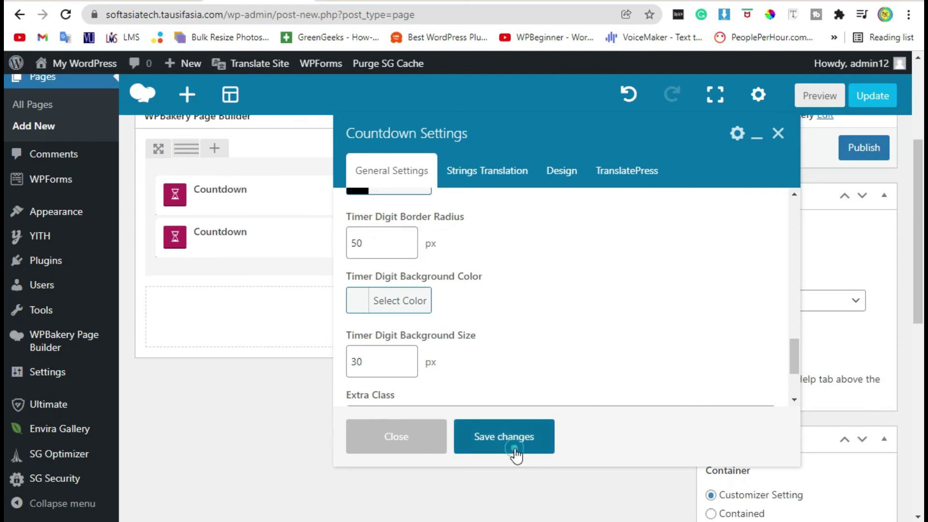
{"action": "left_click", "coordinate": [804, 99]}
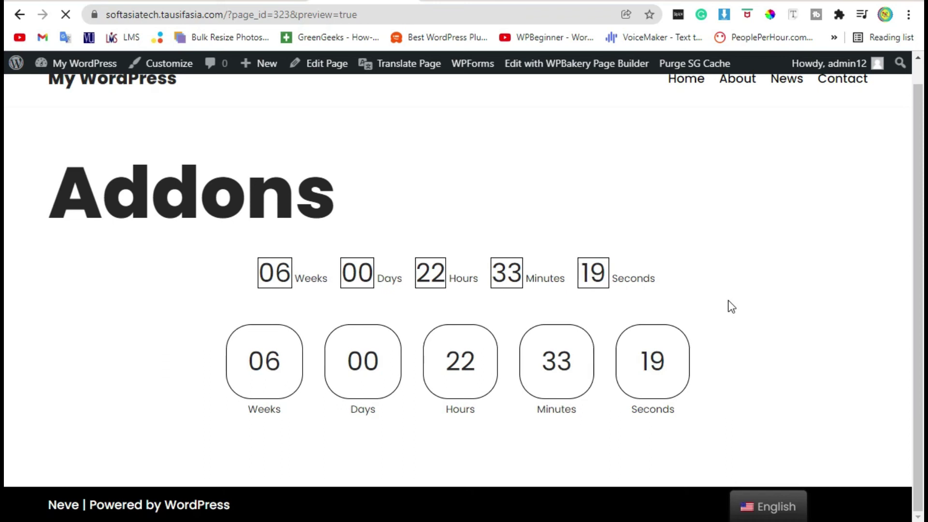
- Scroll the preview down to view the lower timer's circular digits
{"action": "scroll", "coordinate": [270, 433], "scroll_direction": "down", "scroll_amount": 1}
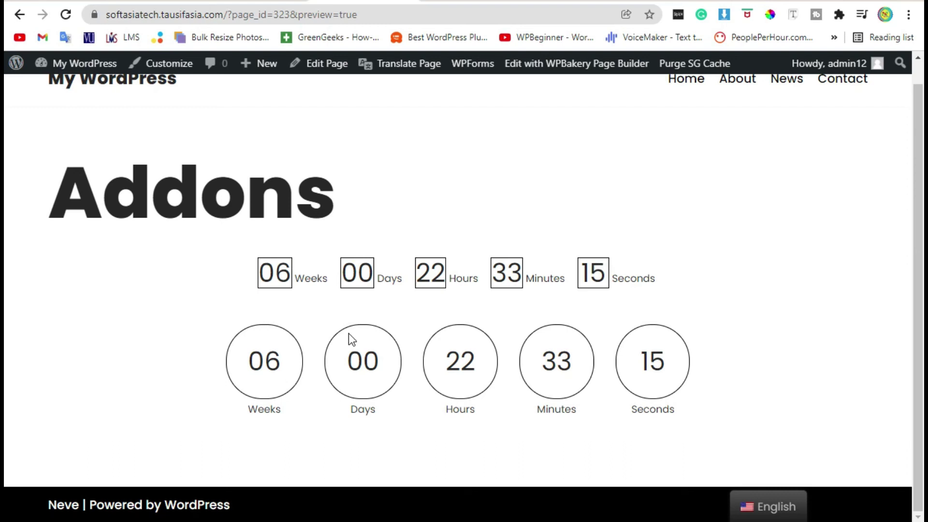
- Tick Years and Months in the second countdown's units and set the unit text colour to blue
{"action": "key", "text": "ctrl+w"}
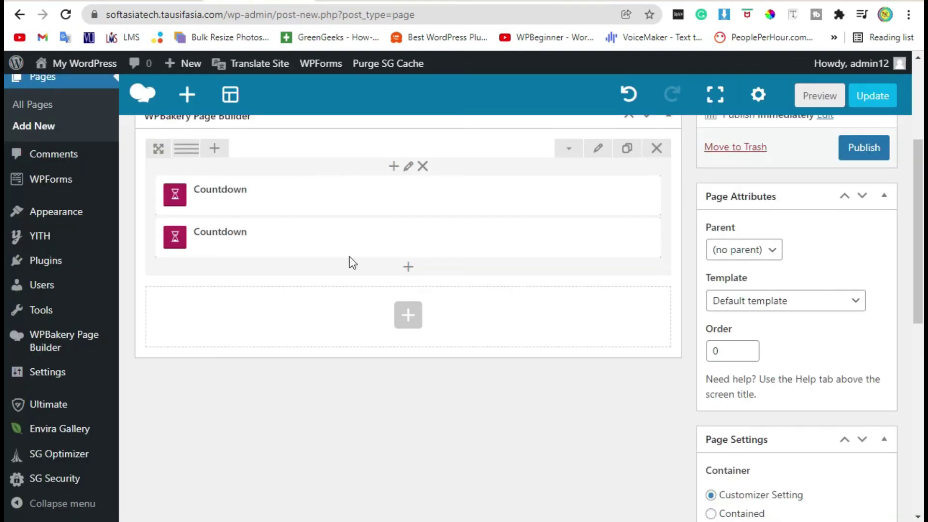
{"action": "left_click", "coordinate": [427, 240]}
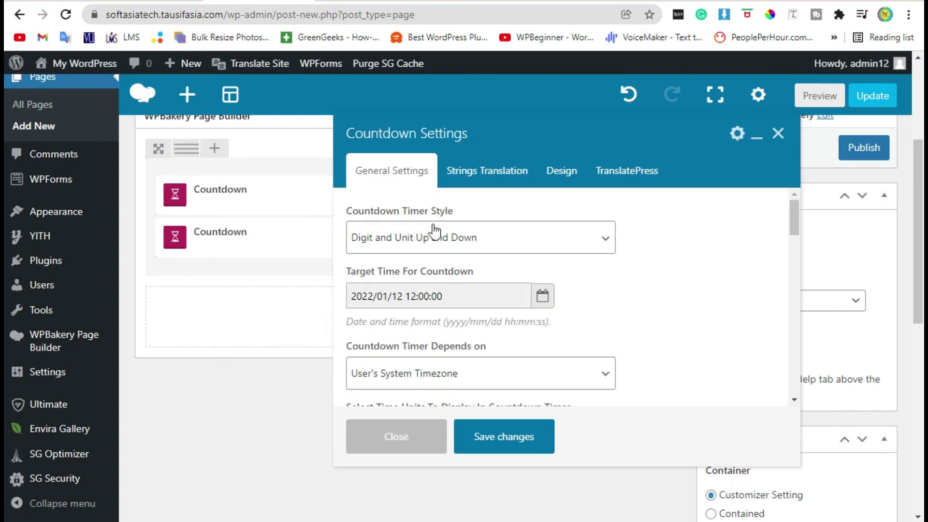
{"action": "scroll", "coordinate": [440, 261], "scroll_direction": "down", "scroll_amount": 5}
{"action": "left_click", "coordinate": [396, 233]}
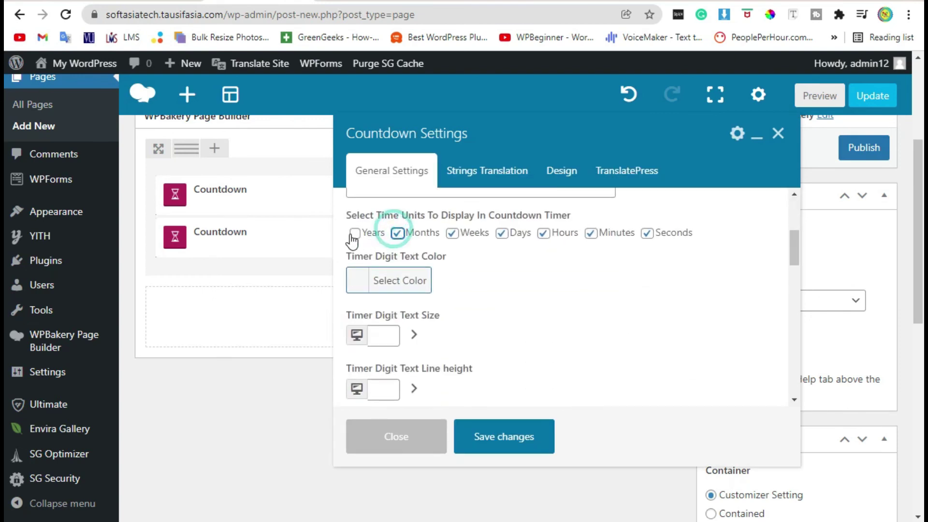
{"action": "left_click", "coordinate": [355, 233]}
{"action": "scroll", "coordinate": [492, 333], "scroll_direction": "down", "scroll_amount": 2}
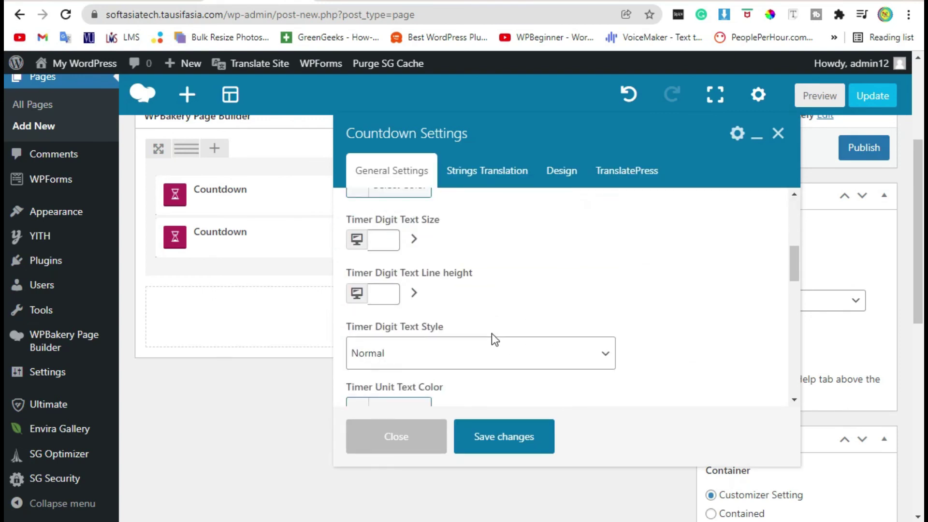
{"action": "scroll", "coordinate": [492, 333], "scroll_direction": "down", "scroll_amount": 2}
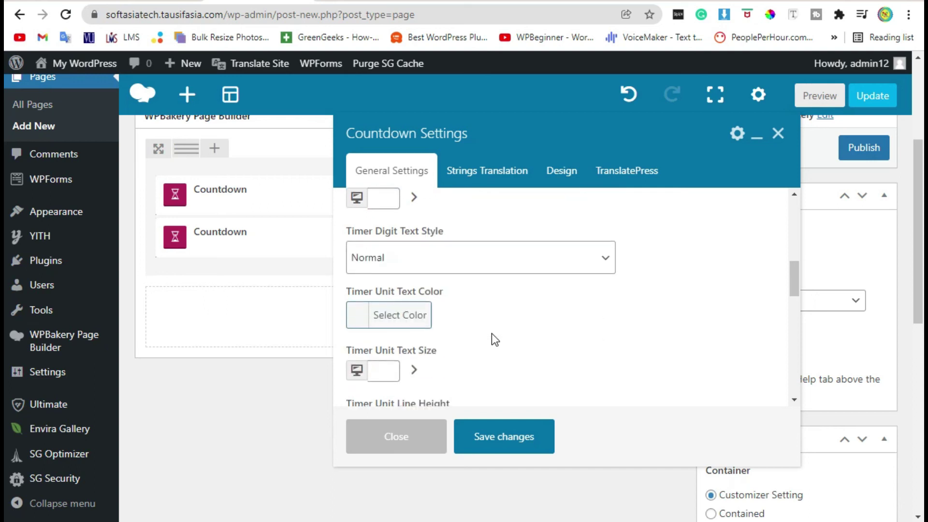
{"action": "left_click", "coordinate": [397, 315]}
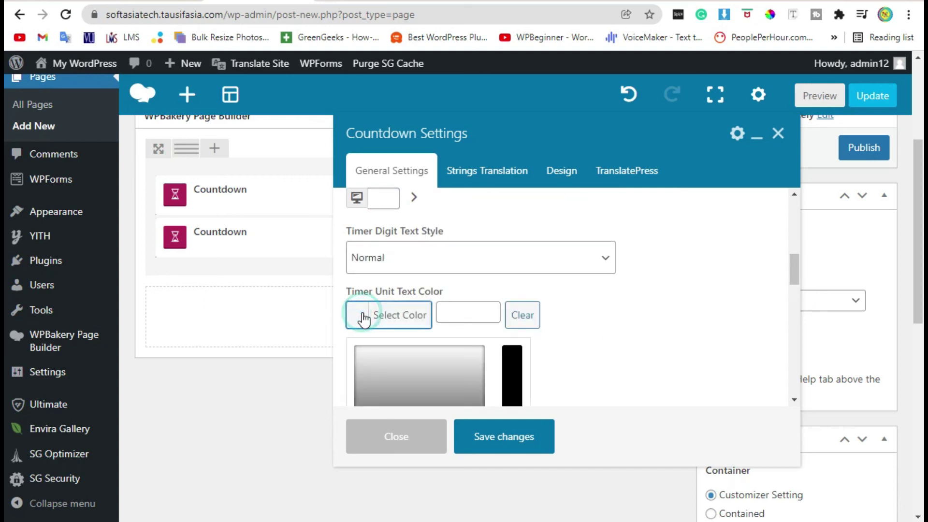
{"action": "scroll", "coordinate": [671, 349], "scroll_direction": "down", "scroll_amount": 3}
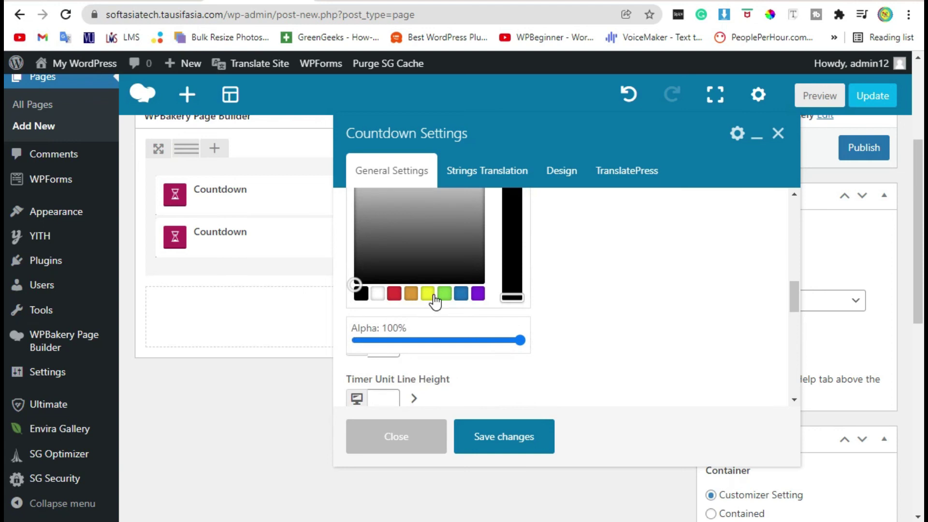
{"action": "left_click", "coordinate": [460, 293]}
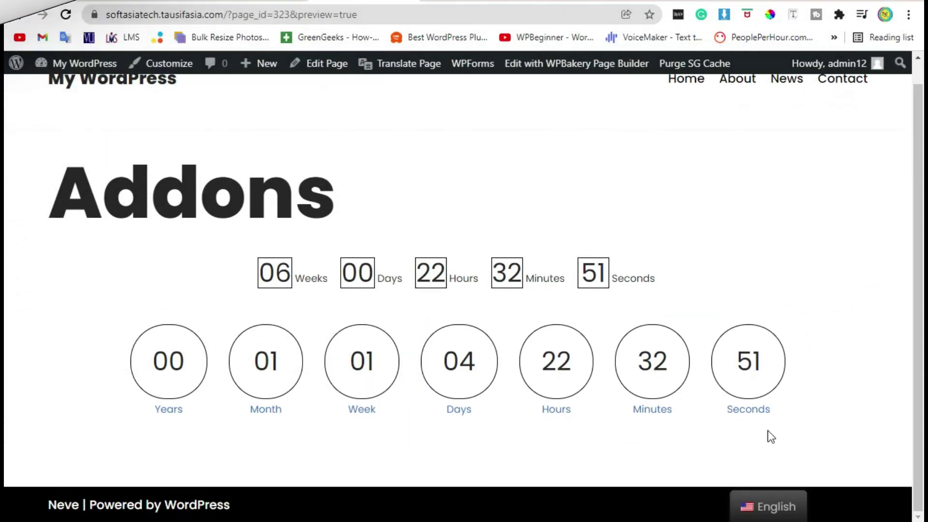
- Inspect the circular timer's Years, Month, Week, Days and Minutes readings in the preview
{"action": "double_click", "coordinate": [150, 413]}
{"action": "left_click", "coordinate": [203, 421]}
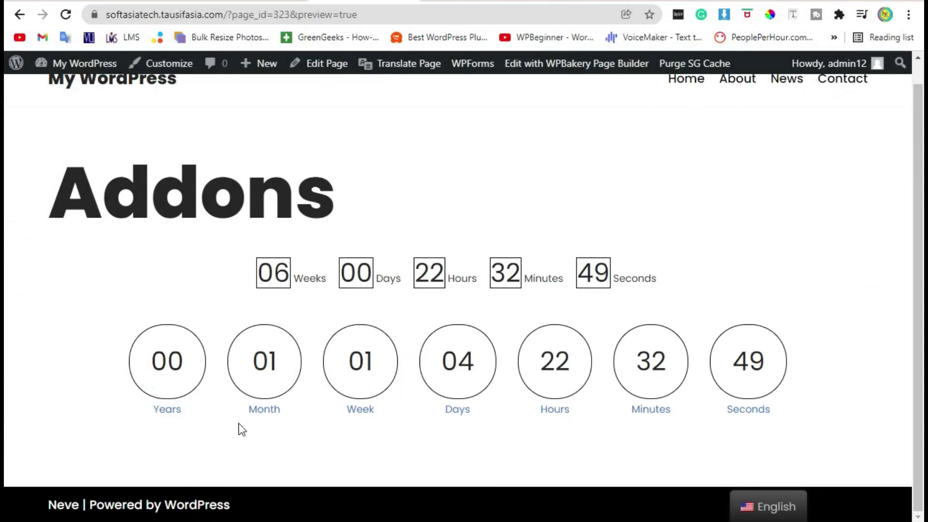
{"action": "left_click", "coordinate": [185, 369]}
{"action": "left_click_drag", "start_coordinate": [297, 424], "coordinate": [287, 415]}
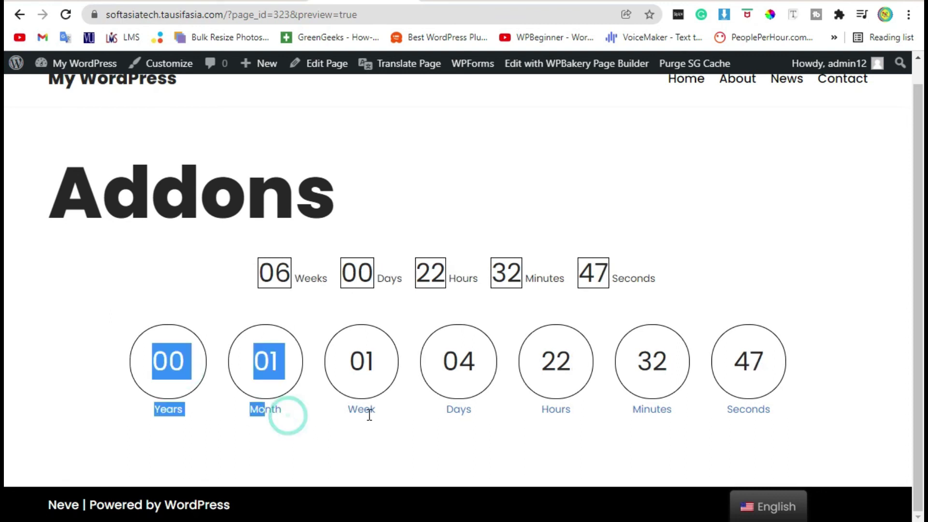
{"action": "left_click_drag", "start_coordinate": [346, 418], "coordinate": [477, 425]}
{"action": "left_click", "coordinate": [721, 441]}
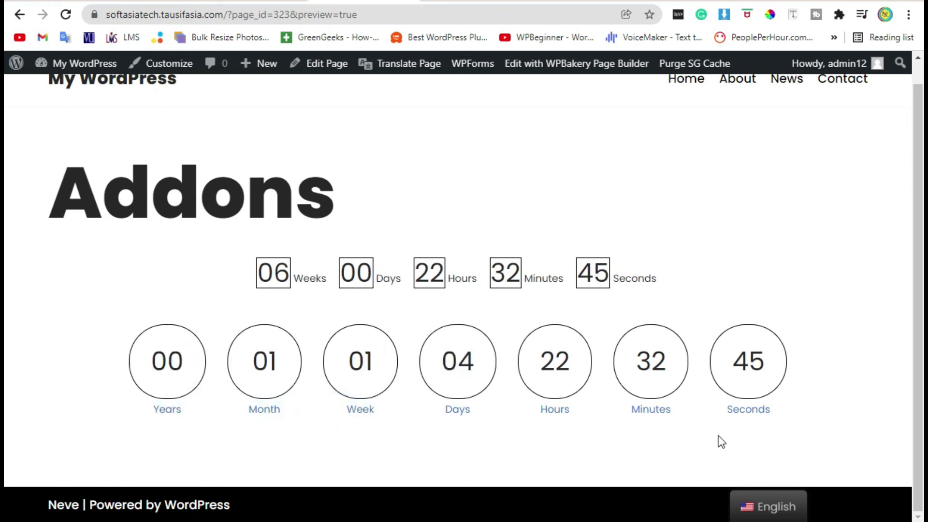
{"action": "triple_click", "coordinate": [773, 366]}
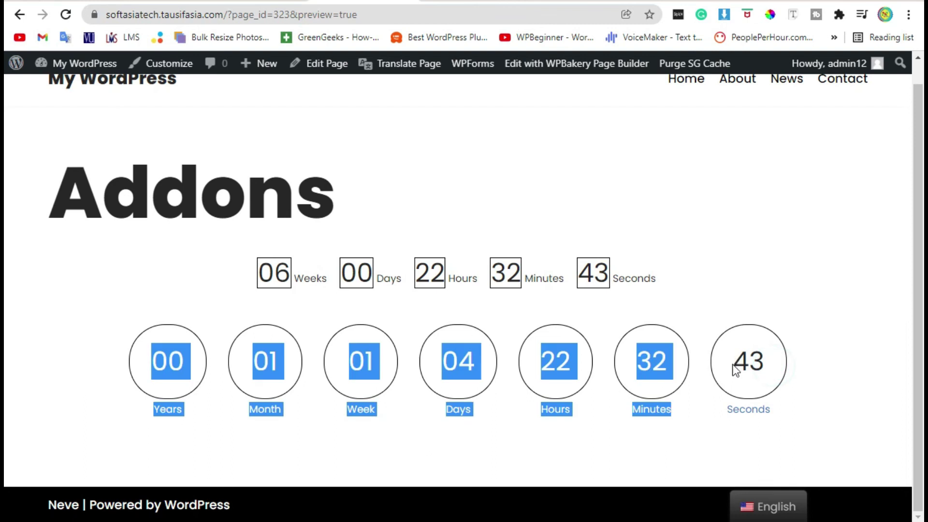
{"action": "left_click", "coordinate": [833, 383]}
{"action": "left_click", "coordinate": [773, 408]}
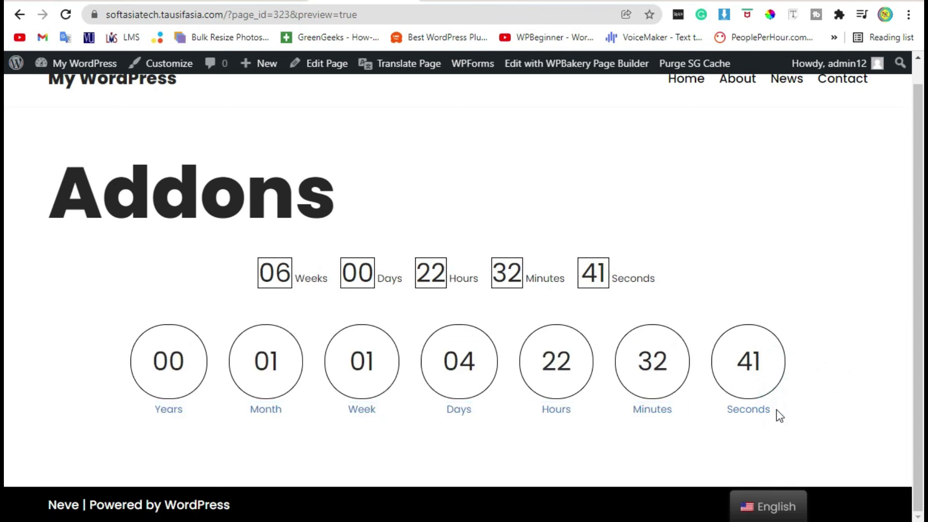